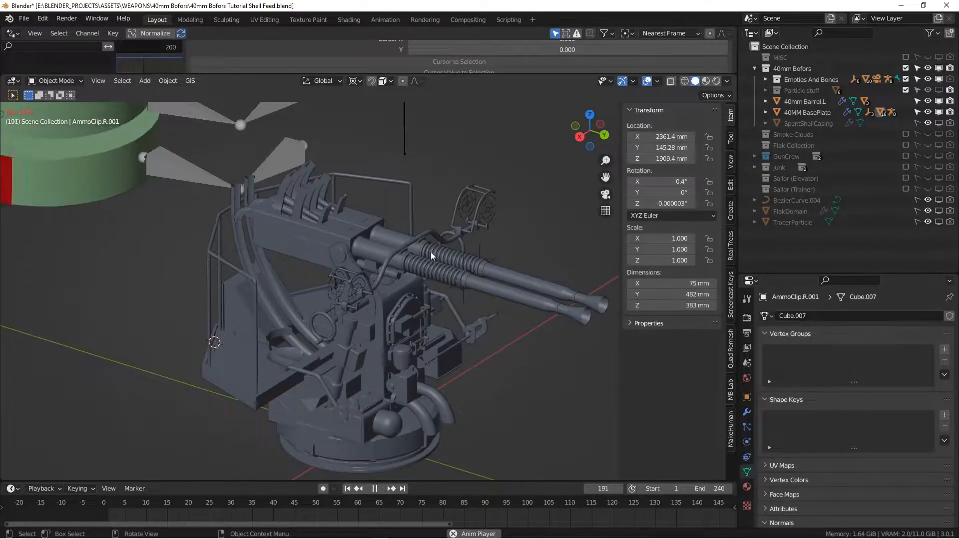
- Stop the animation playback of the gun and return the timeline to frame 1
scroll(403, 165, "down", 1)
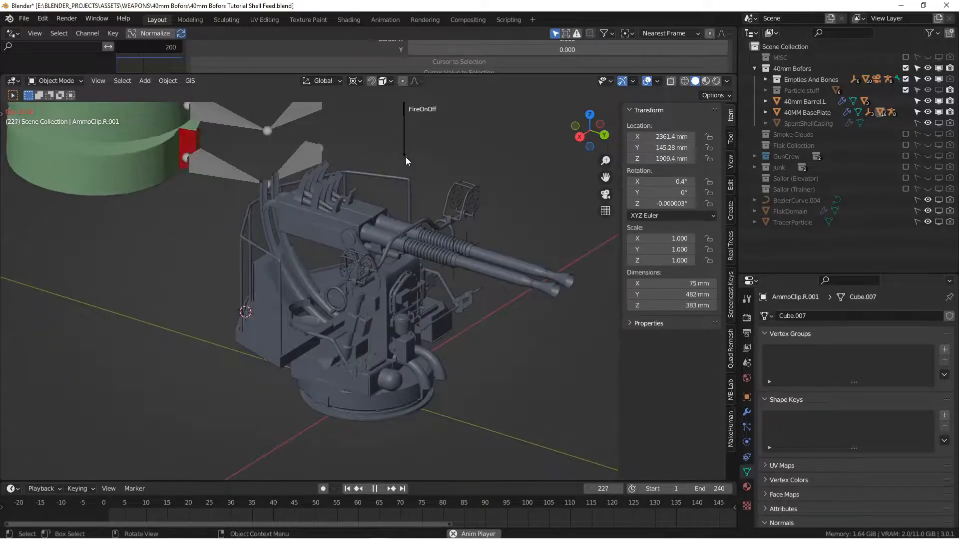
middle_click_drag(403, 163, 392, 213, "shift")
scroll(391, 214, "up", 2)
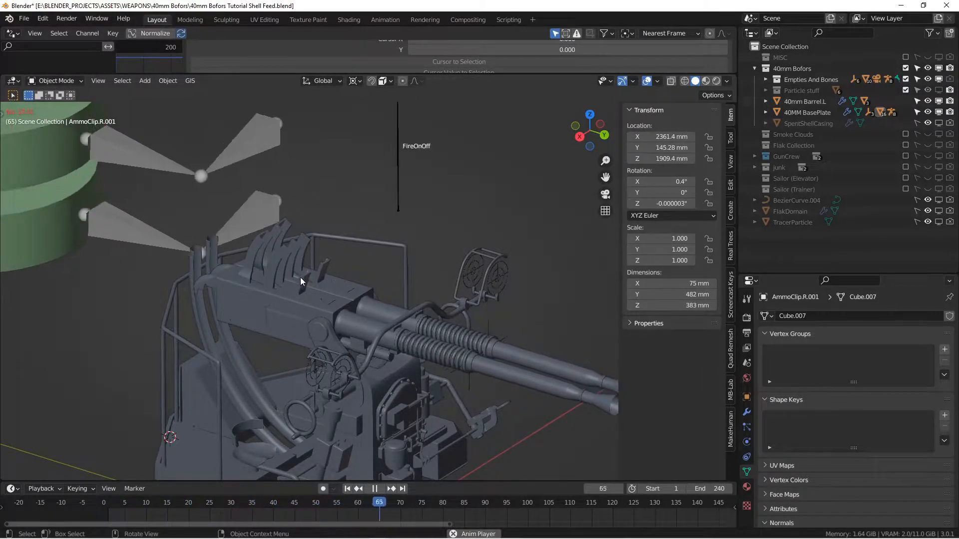
left_click(374, 488)
left_click(349, 489)
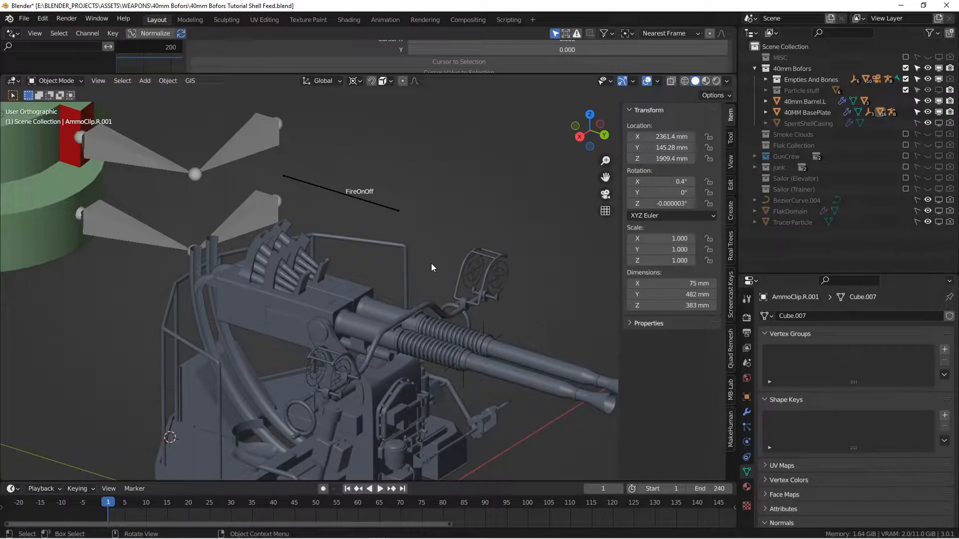
- Select the loose ammo clip copy beside the gun mount and show it in the right orthographic view
middle_click_drag(423, 285, 344, 290)
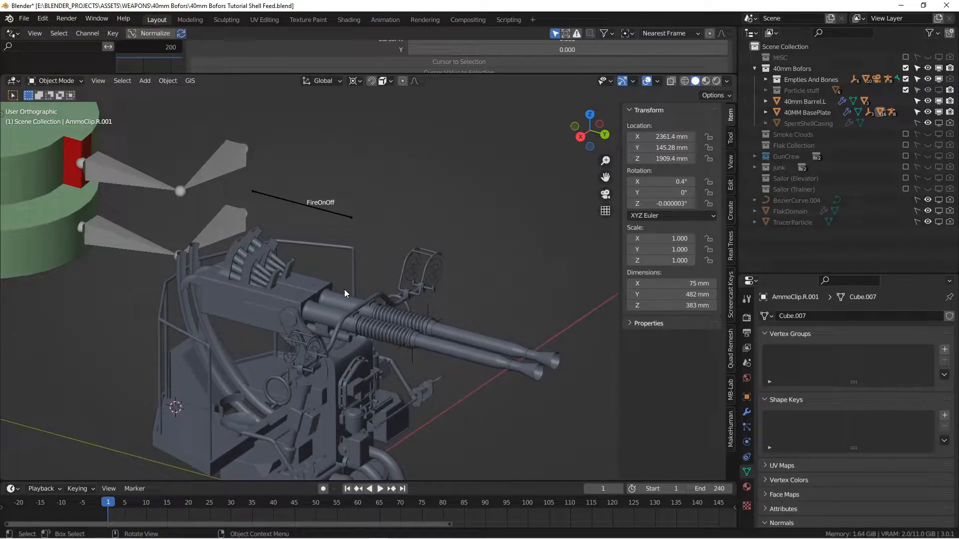
middle_click_drag(344, 289, 346, 205)
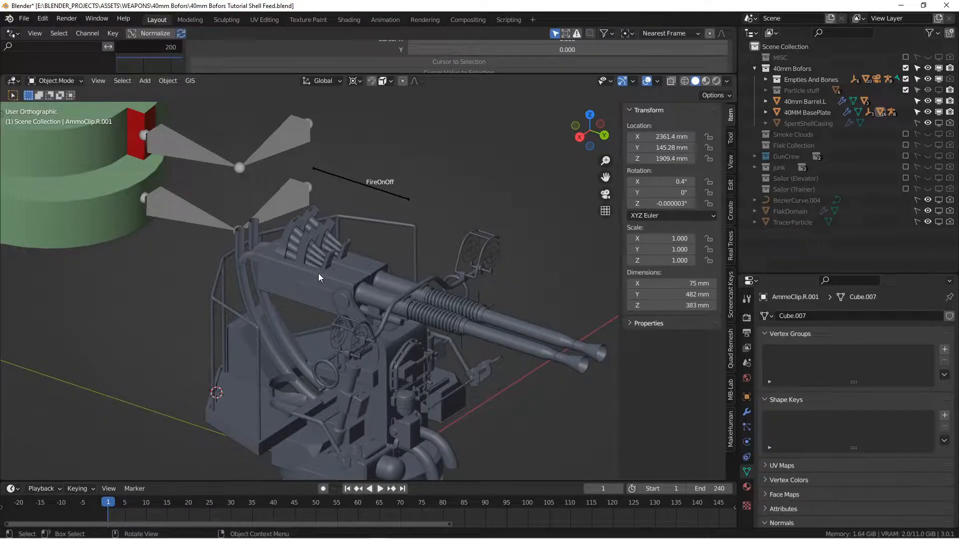
middle_click_drag(320, 277, 341, 268, "shift")
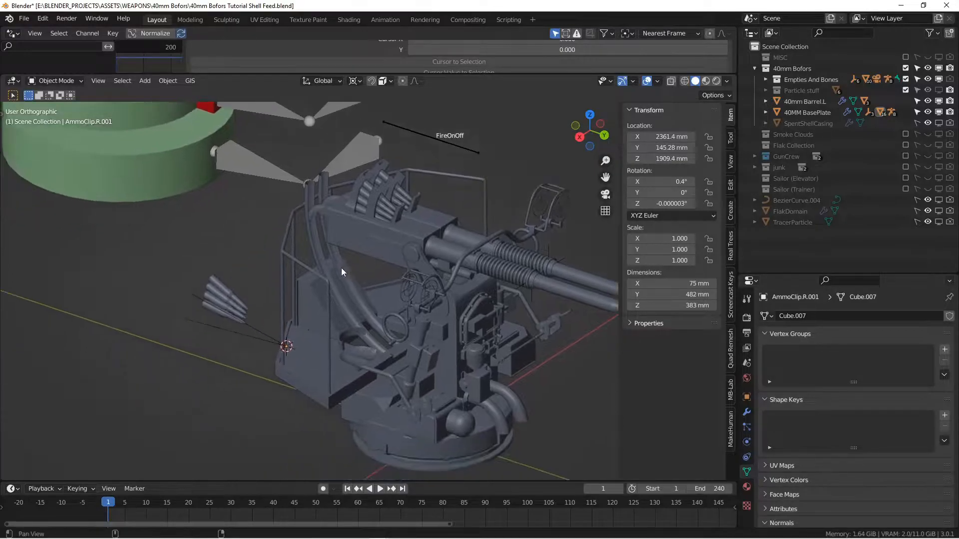
scroll(284, 302, "up", 5)
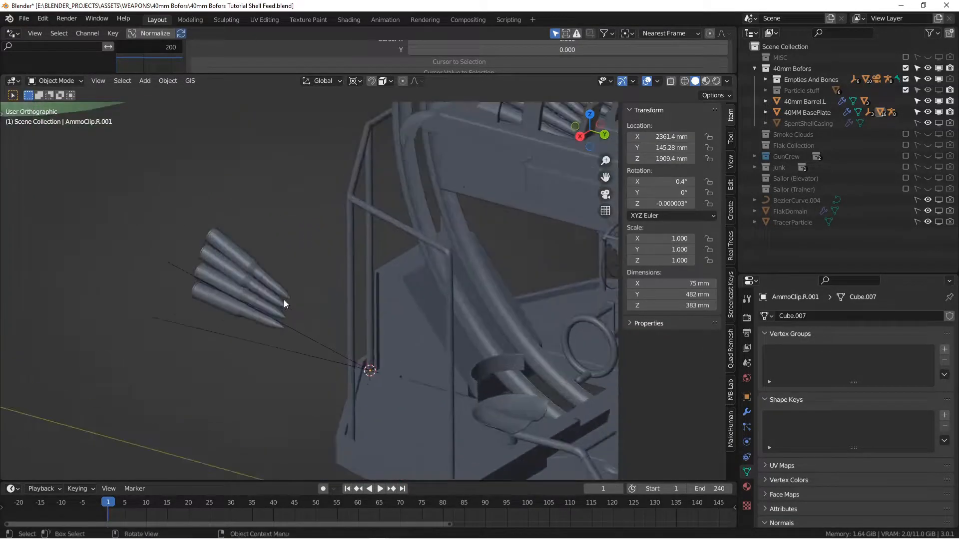
mouse_move(233, 318)
middle_mouse_down()
mouse_move(264, 310)
mouse_move(242, 303)
middle_mouse_up()
left_click(241, 266)
key("KP_3")
scroll(241, 265, "up", 2)
middle_click_drag(292, 288, 269, 304)
scroll(238, 287, "down", 3)
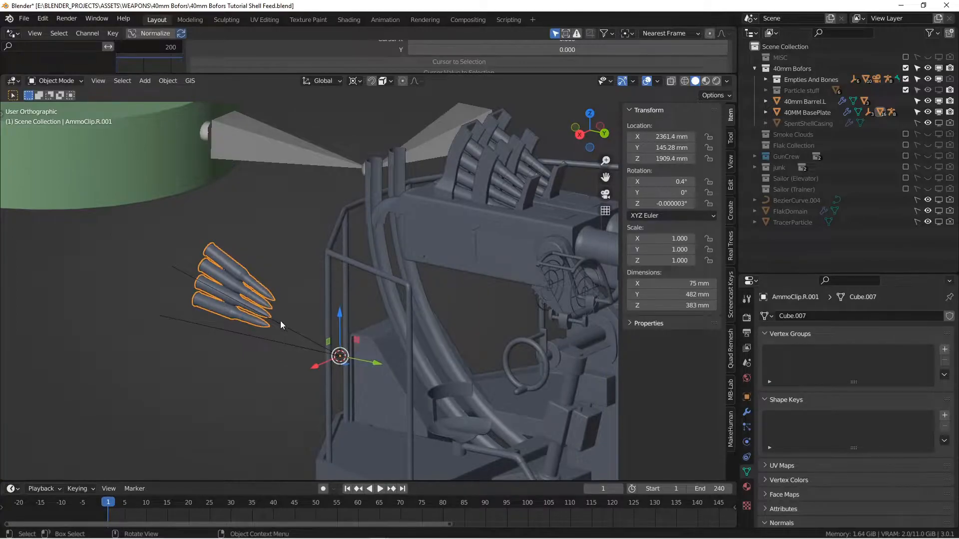
key("KP_3")
scroll(284, 317, "up", 3)
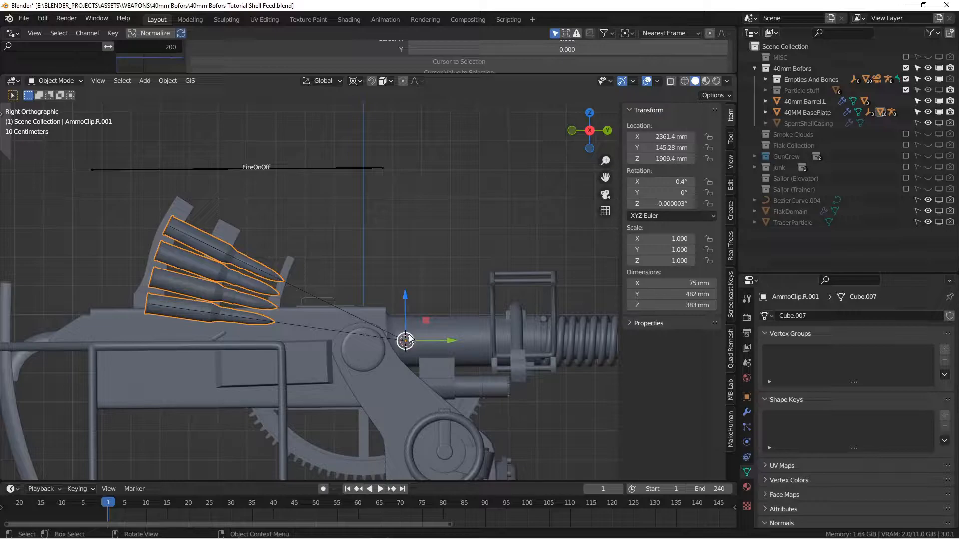
middle_click_drag(376, 312, 385, 317, "shift")
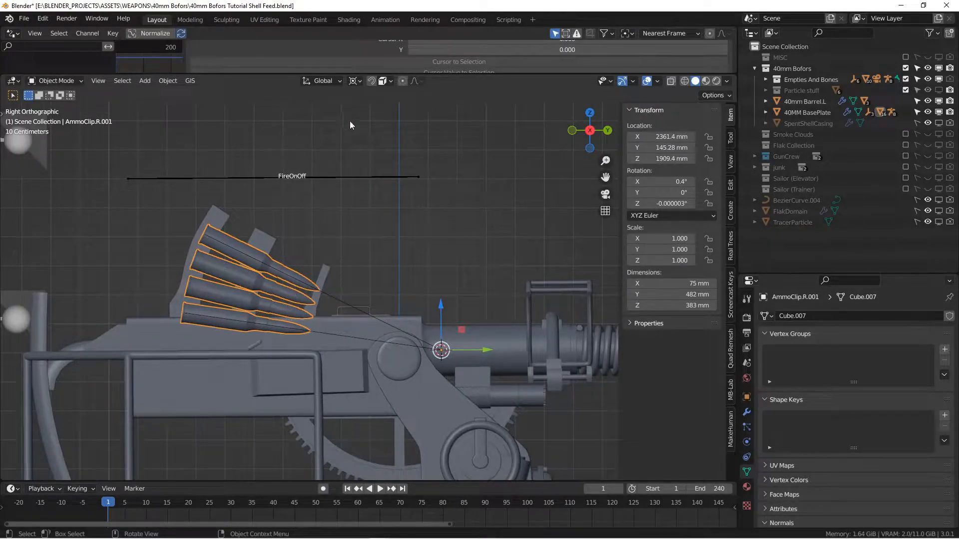
- Try rotating the loose ammo clip, cancel it, and set the transform pivot point to 3D Cursor
key("r")
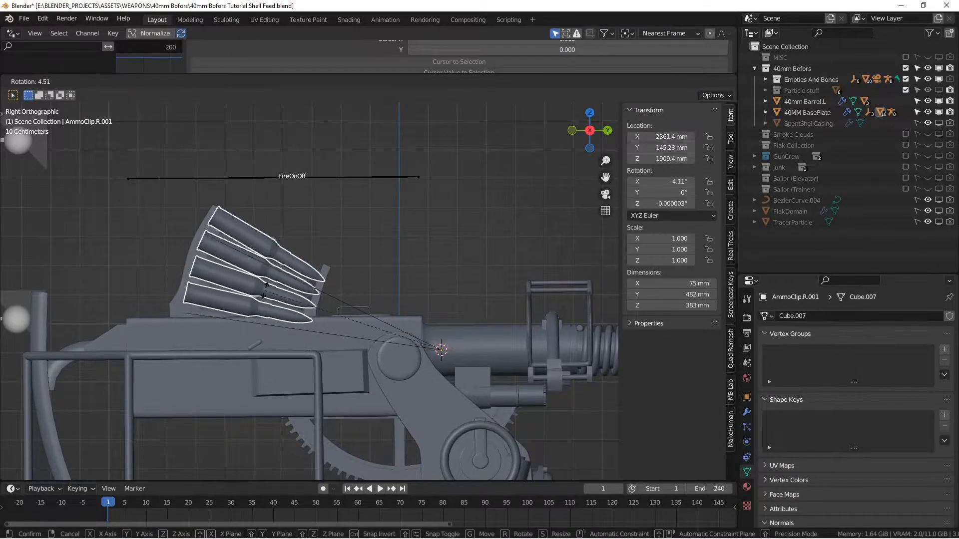
key("Escape")
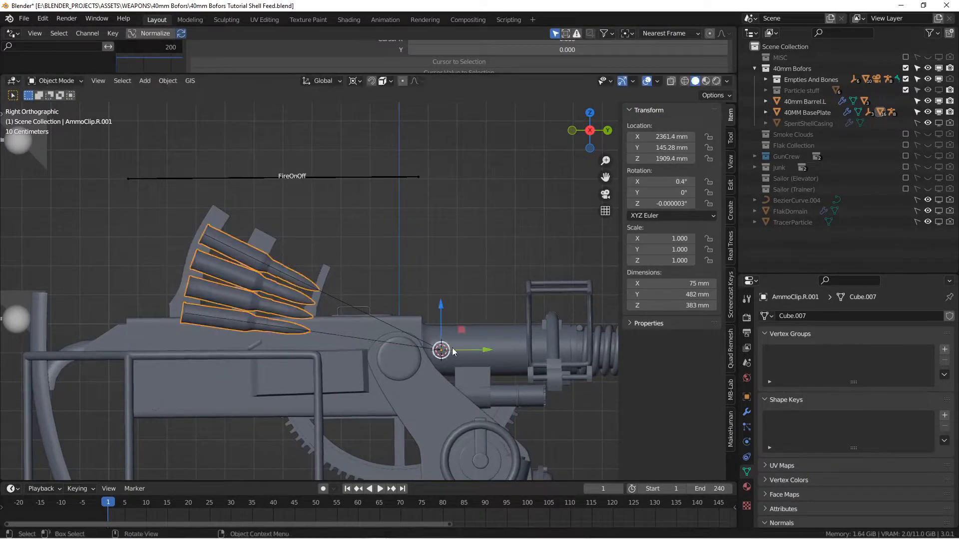
left_click(352, 81)
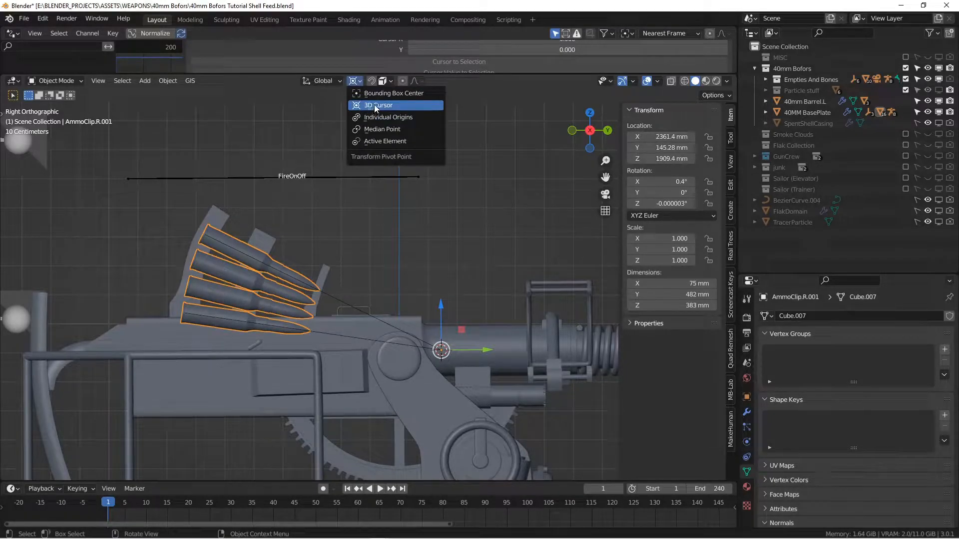
left_click(374, 104)
- Add the Basis shape key and a second shape key, Key 1, to the loose ammo clip
scroll(350, 286, "up", 2)
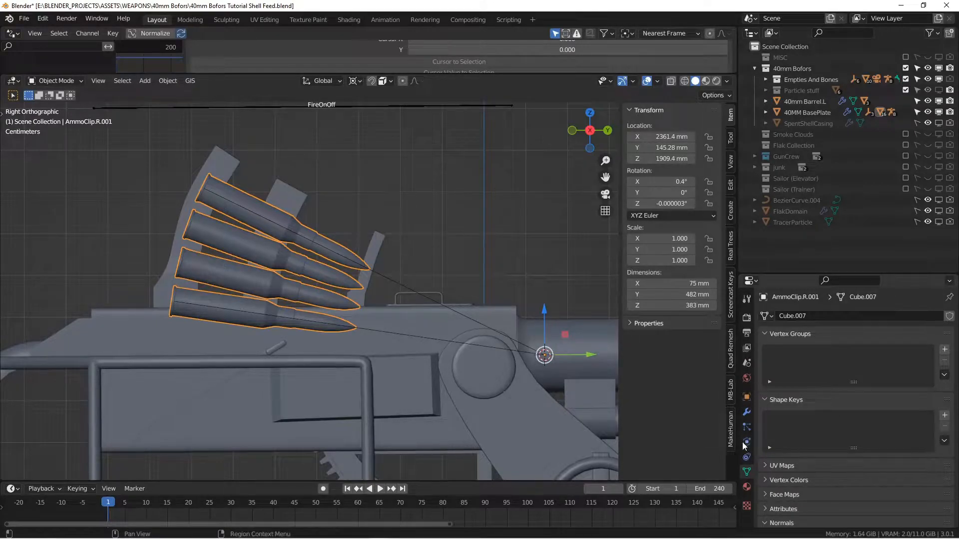
left_click(944, 415)
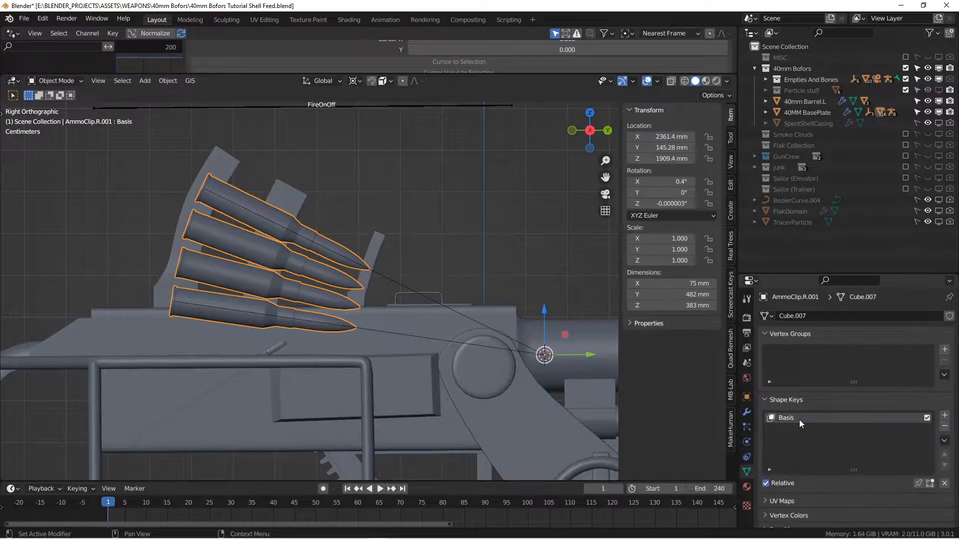
left_click(945, 415)
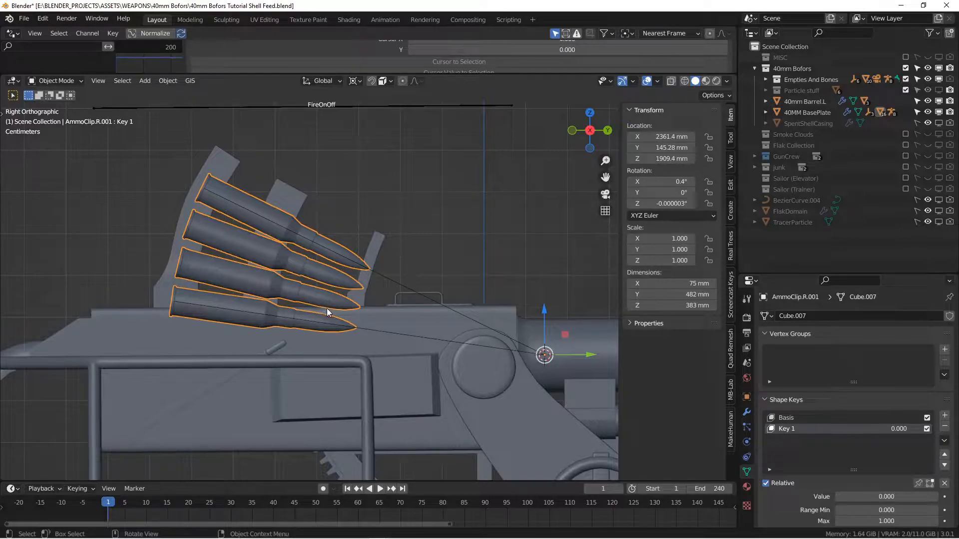
- With Key 1 active, rotate all the clip's cartridges -23.5° about the 3D cursor in wireframe Edit Mode
middle_click_drag(327, 308, 330, 280, "shift")
key("Tab")
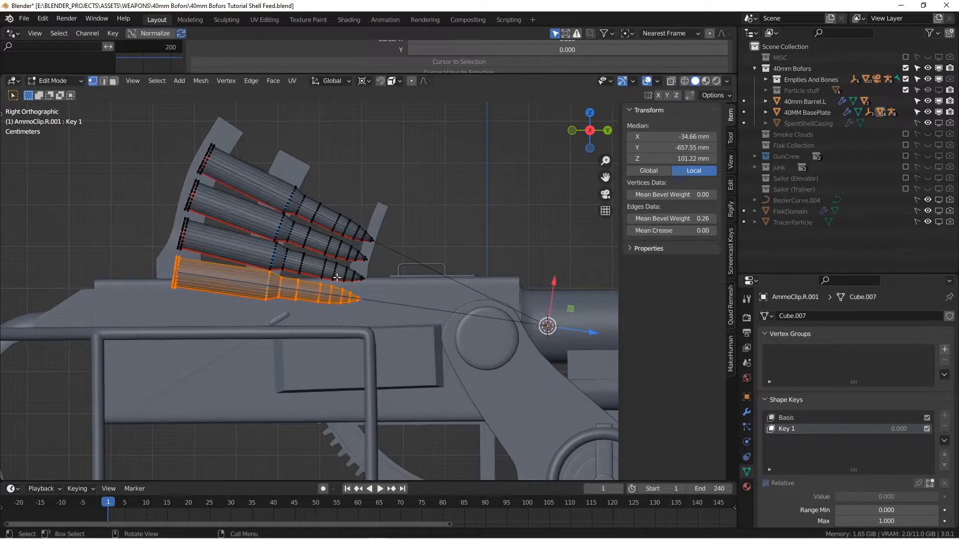
key("a")
key("z")
left_click(209, 212)
scroll(244, 199, "up", 1)
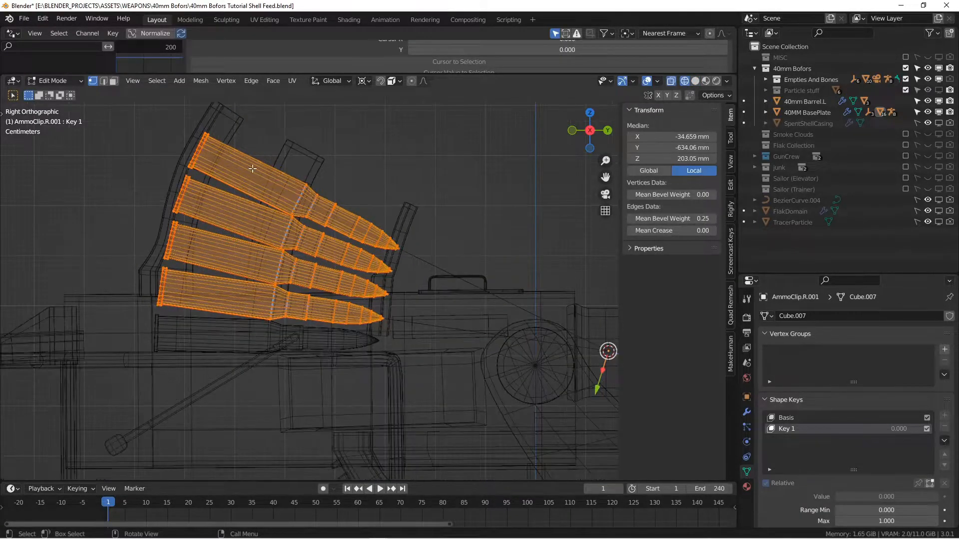
key("r")
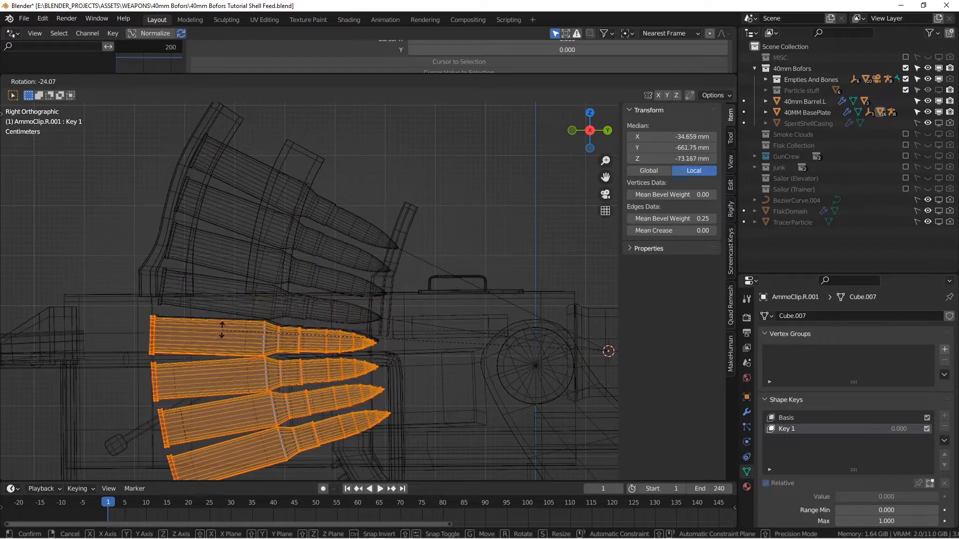
left_click(222, 325)
middle_click_drag(357, 337, 349, 259, "shift")
middle_click_drag(315, 340, 311, 283, "shift")
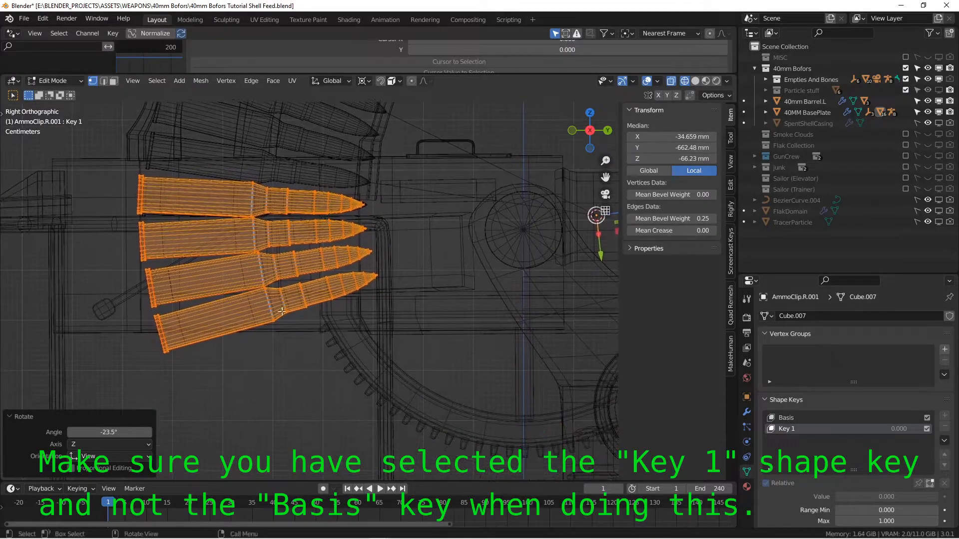
- Select only the lowest cartridge and rotate it 6.03° up onto the cartridge above it
key("alt+a")
key("l")
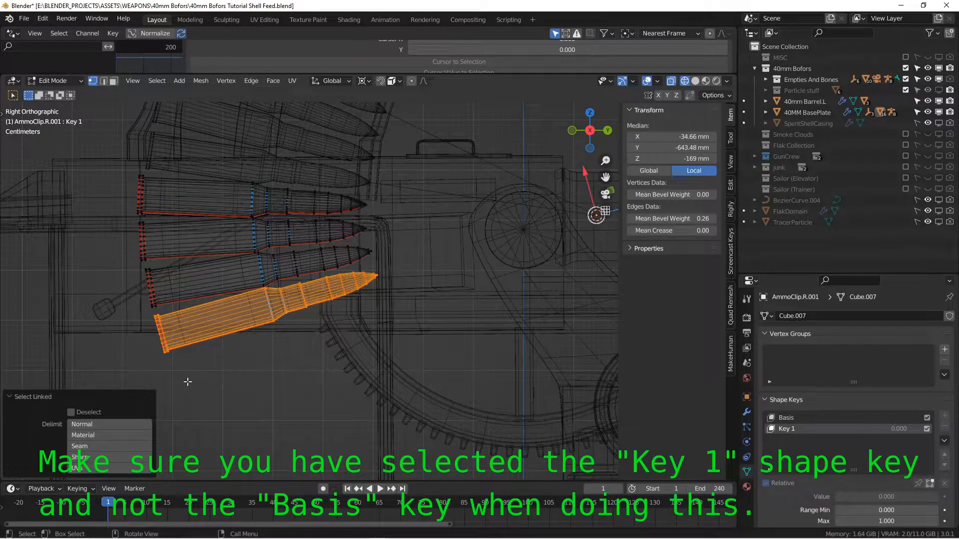
key("r")
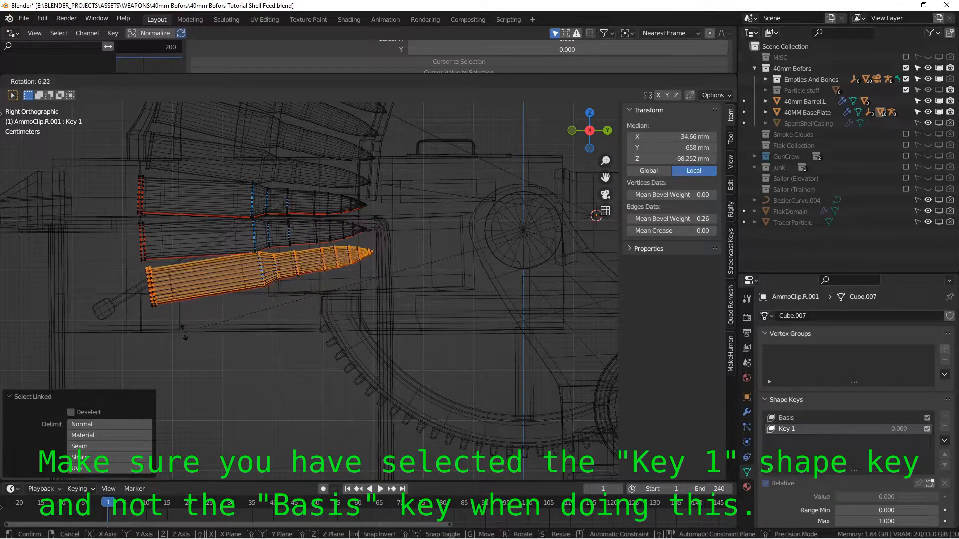
left_click(184, 333)
middle_click_drag(167, 308, 187, 378, "shift")
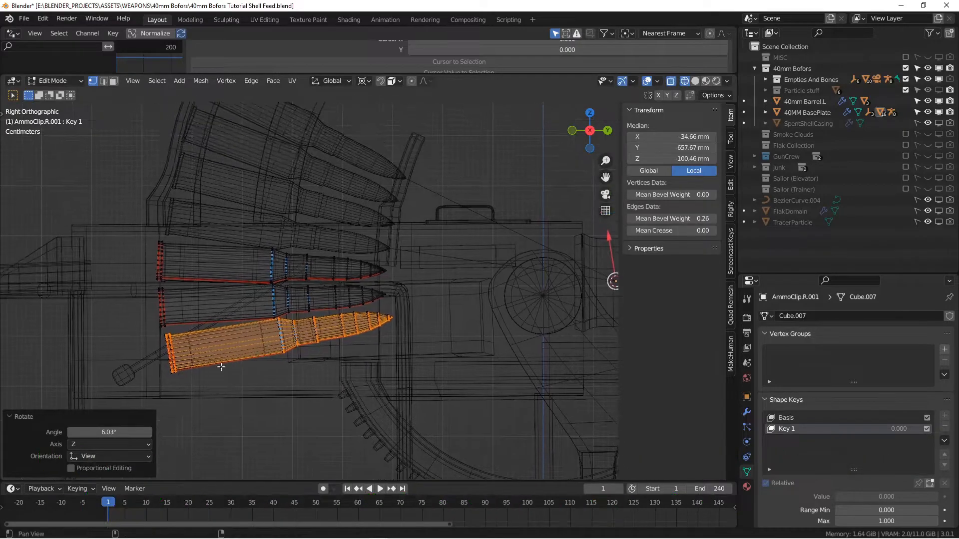
- Restore solid shading, return to Object Mode, and set the Key 1 shape key value to 1.000
key("z")
left_click(396, 294)
middle_click_drag(380, 299, 327, 324)
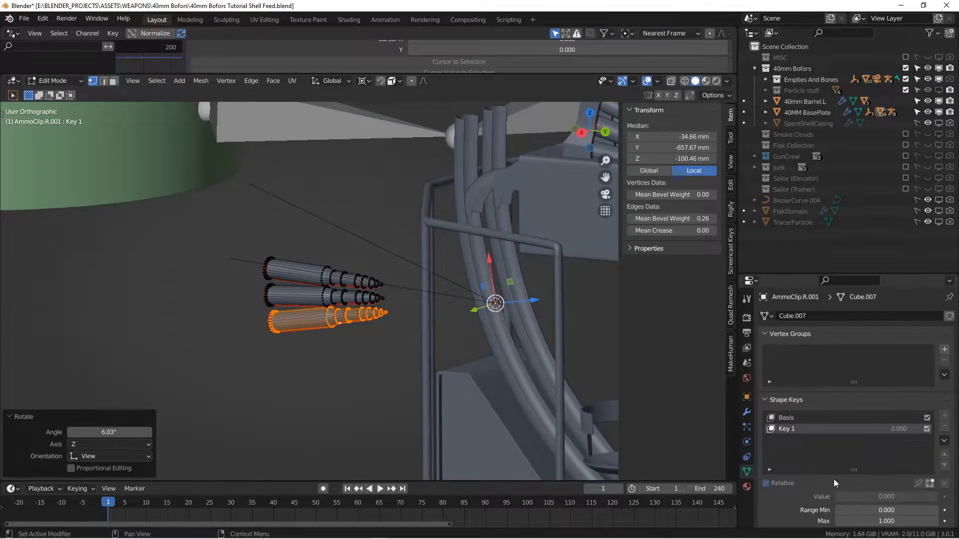
middle_click_drag(303, 320, 282, 332)
key("Tab")
left_click(270, 298)
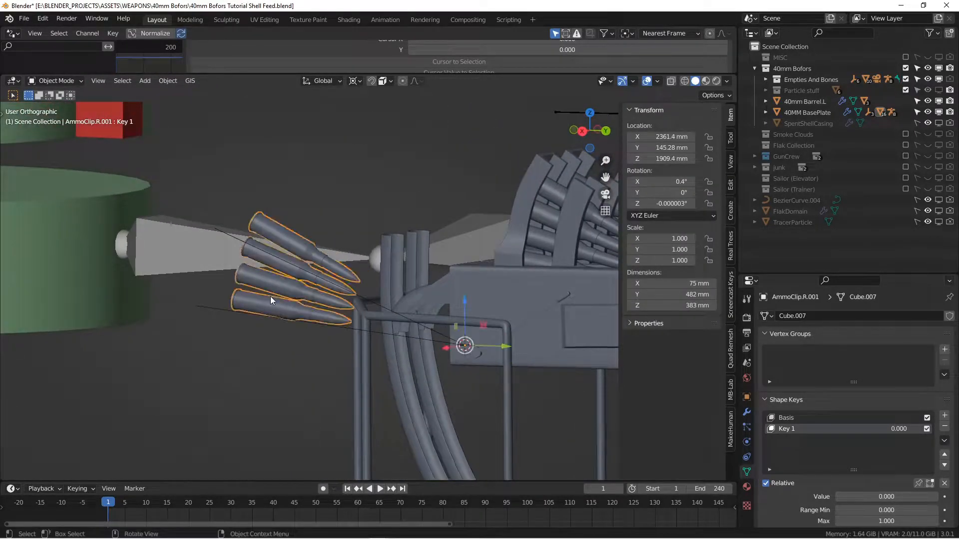
left_click_drag(886, 497, 938, 497)
- Advance the timeline to frame 2 and examine the cams and rocker bones alongside the loose ammo clip
scroll(337, 334, "down", 3)
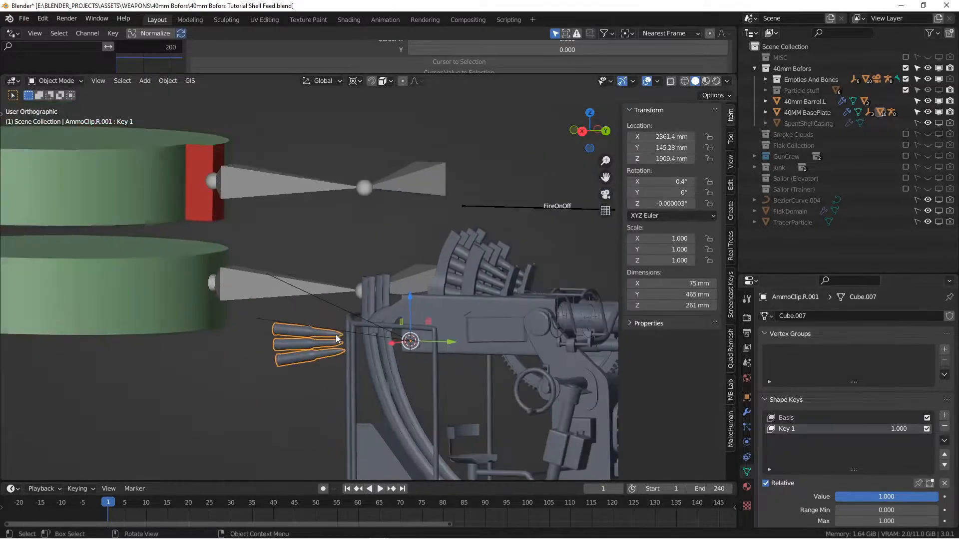
left_click_drag(375, 302, 190, 324, "alt+shift")
scroll(539, 365, "down", 2)
left_click_drag(491, 355, 491, 377, "alt")
scroll(268, 370, "down", 2)
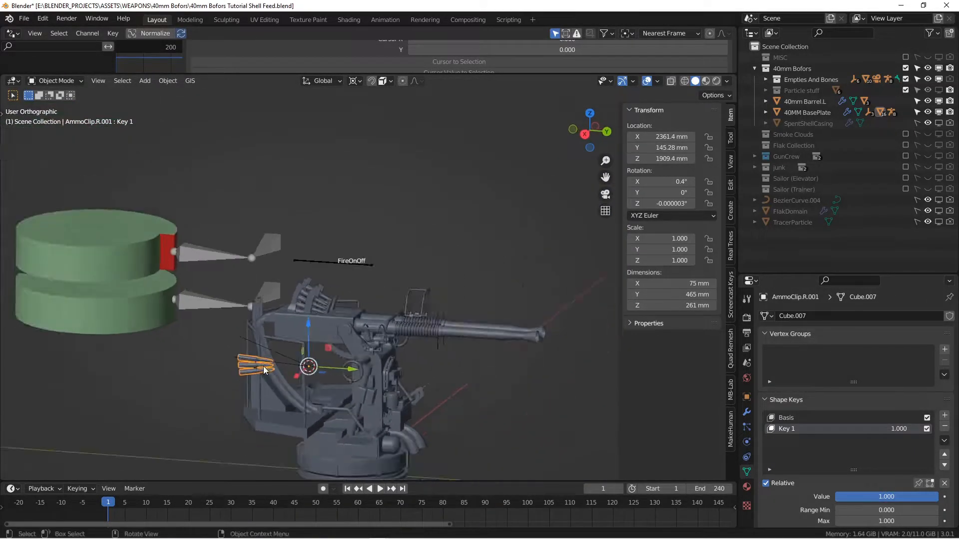
left_click_drag(241, 325, 316, 325, "alt+shift")
scroll(313, 325, "up", 1)
key("Right")
left_click_drag(329, 253, 246, 264, "alt")
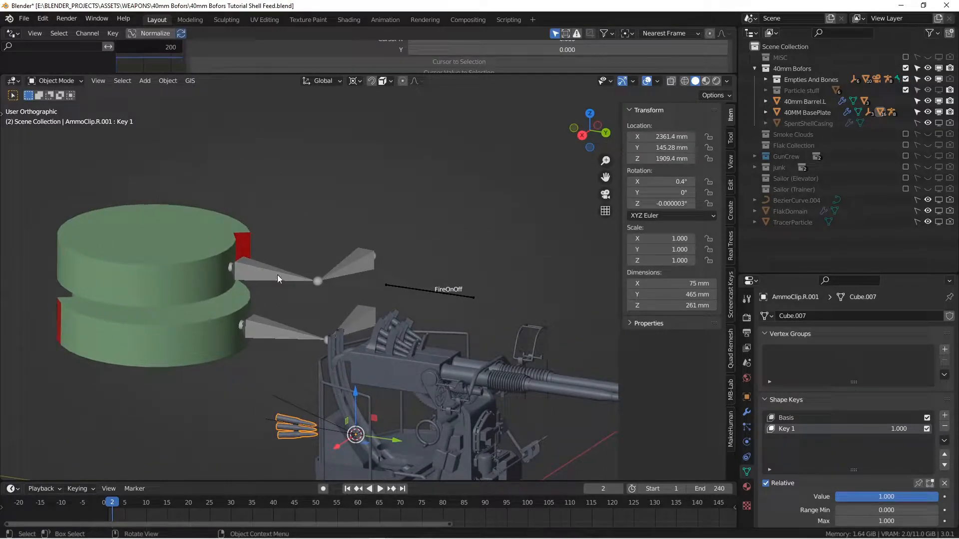
left_click_drag(322, 293, 349, 237, "alt")
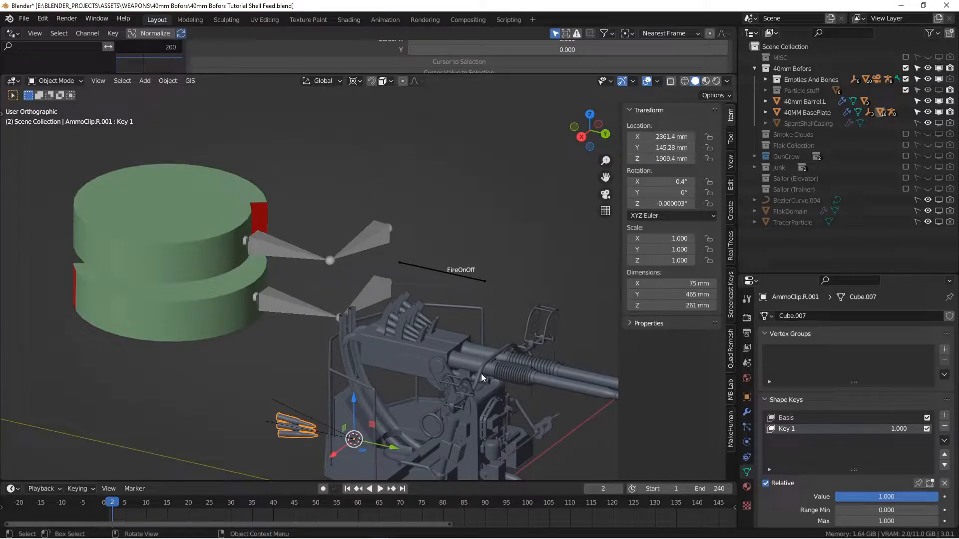
scroll(301, 354, "up", 3)
left_click_drag(302, 428, 279, 340, "alt+shift")
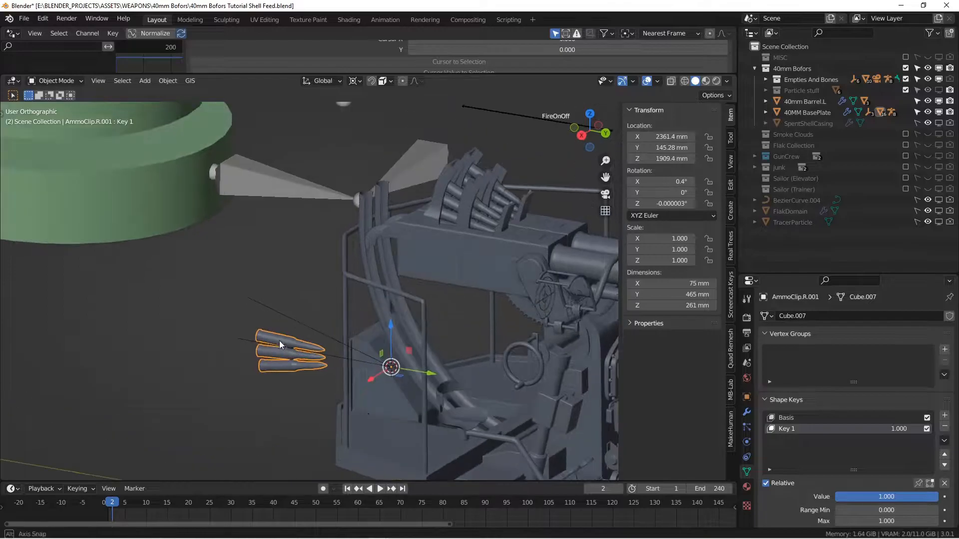
- Set the Key 1 value to 0.000 and hide the loose ammo clip from the viewport
left_click_drag(877, 498, 819, 498)
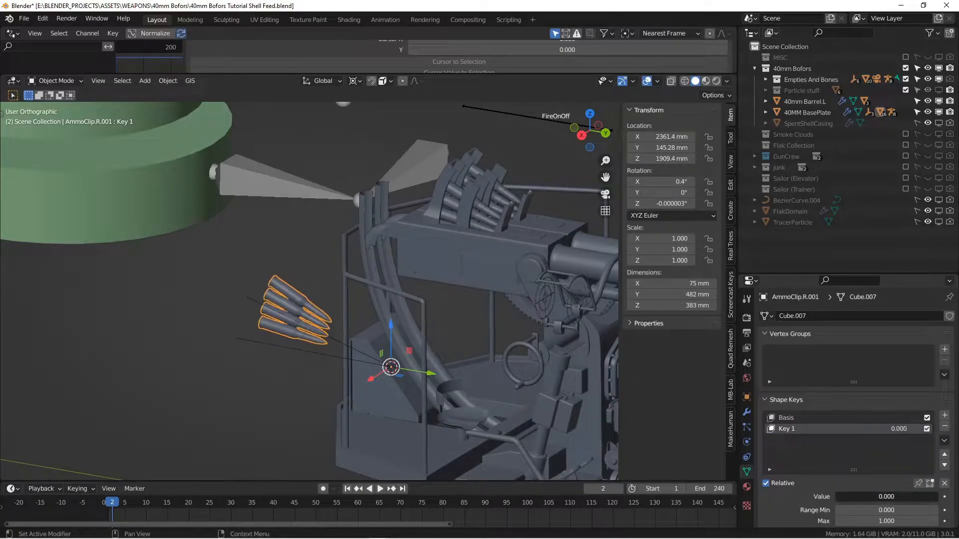
middle_click_drag(214, 314, 253, 288)
left_click_drag(262, 269, 301, 391)
key("h")
- Select the AmmoClip.R object mounted on the gun and enlarge the properties and driver editors to show its Key 1 driver
scroll(301, 332, "down", 2)
middle_click_drag(465, 234, 281, 340, "shift")
scroll(282, 341, "up", 5)
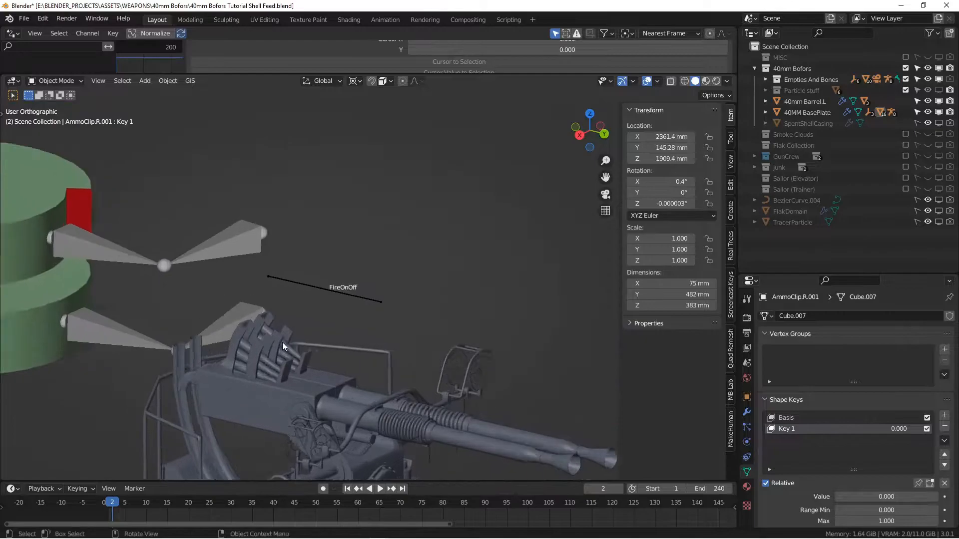
left_click(243, 398)
middle_click_drag(243, 398, 405, 214, "shift")
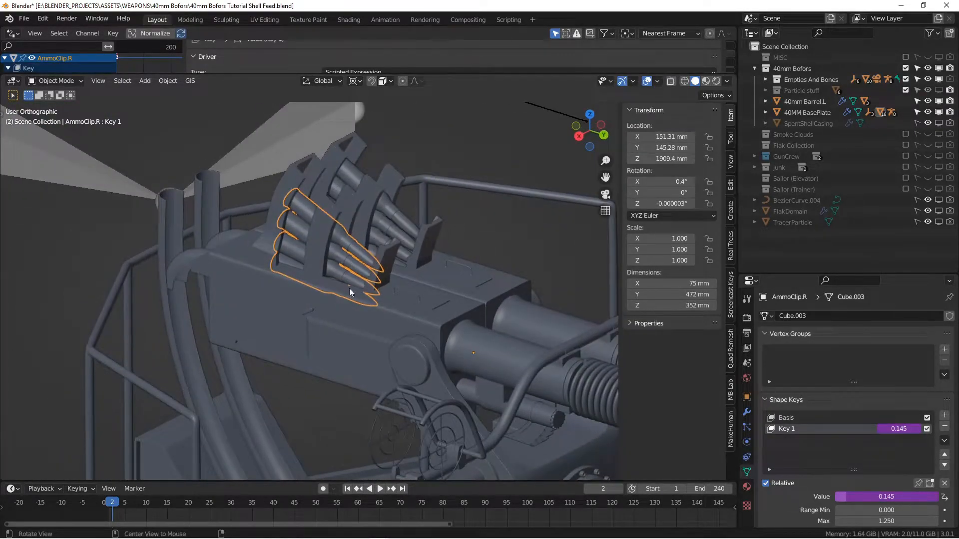
left_click_drag(849, 275, 849, 167)
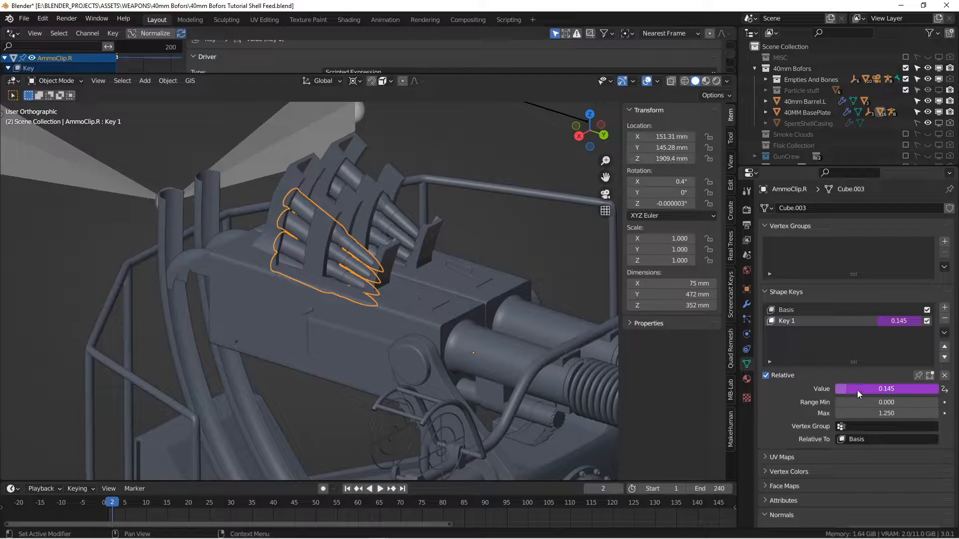
left_click_drag(466, 74, 464, 285)
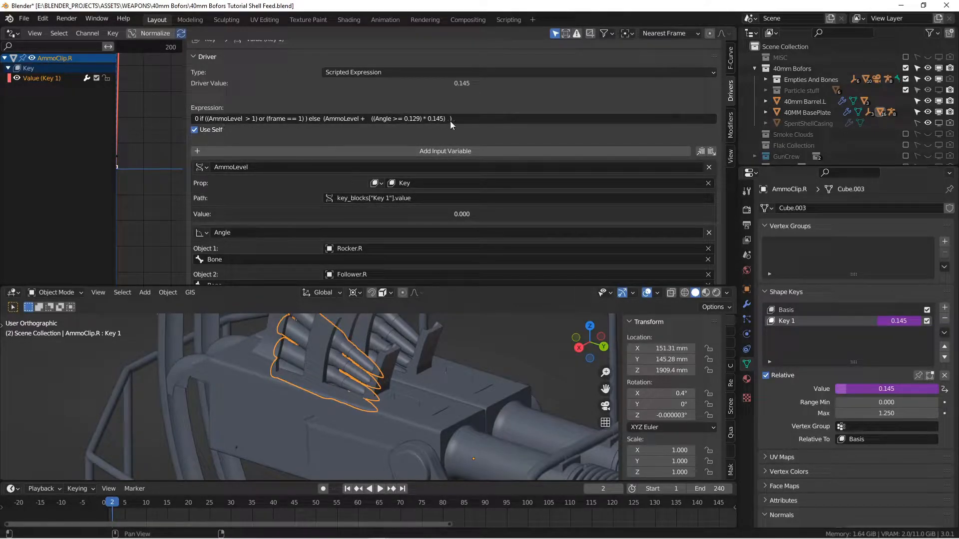
- Review the AmmoLevel and Angle variables of the Key 1 driver alongside the rocker and follower bones they reference
scroll(437, 164, "down", 3)
scroll(439, 203, "up", 2)
scroll(438, 203, "down", 2)
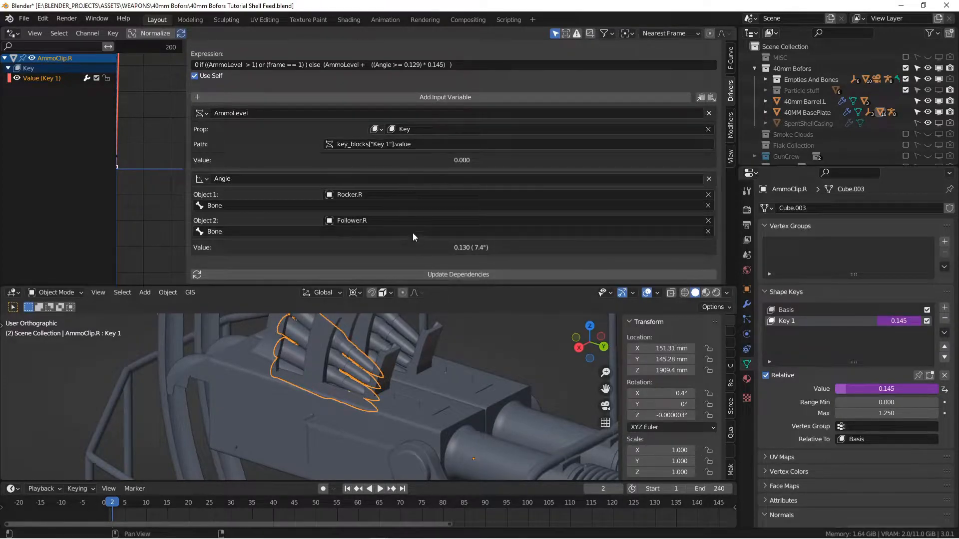
scroll(455, 345, "down", 5)
middle_click_drag(458, 350, 436, 429, "shift")
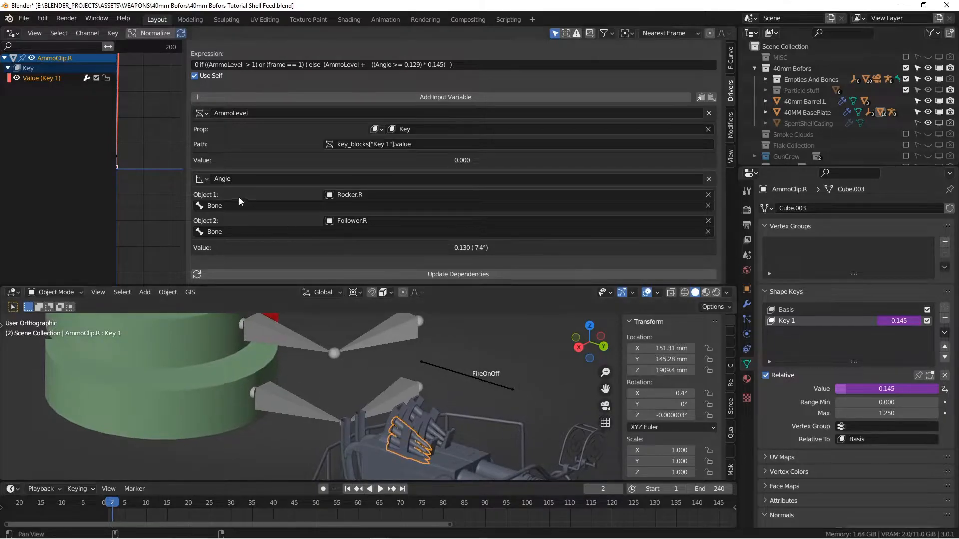
middle_click_drag(338, 346, 297, 352, "shift")
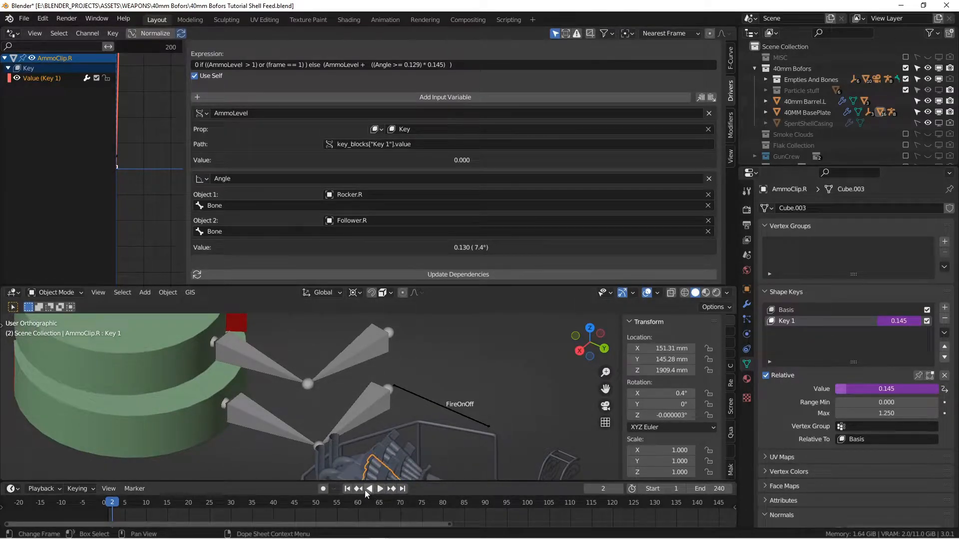
- Return to frame 1, step forward to frame 2, and compare the cam, rocker bones and driver variable values
left_click(347, 489)
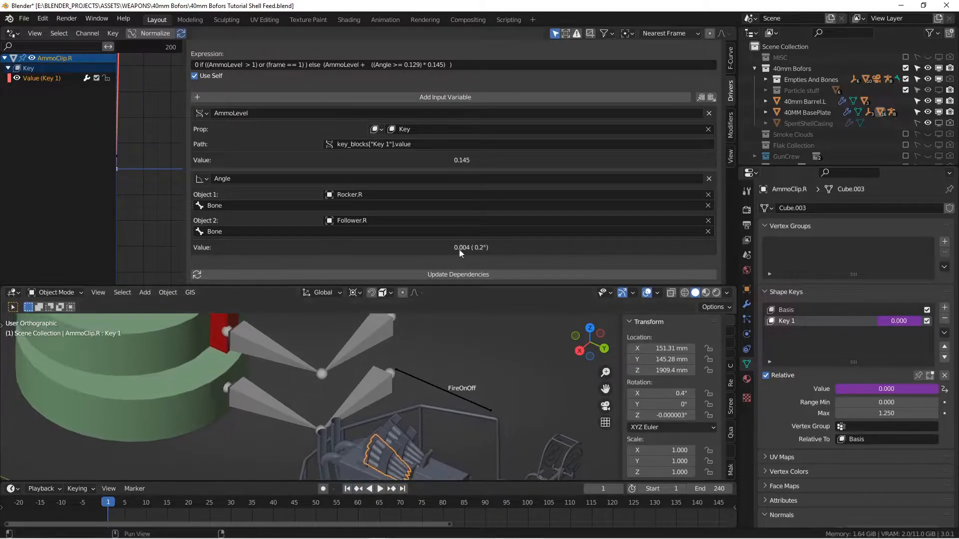
middle_click_drag(298, 346, 276, 373, "shift")
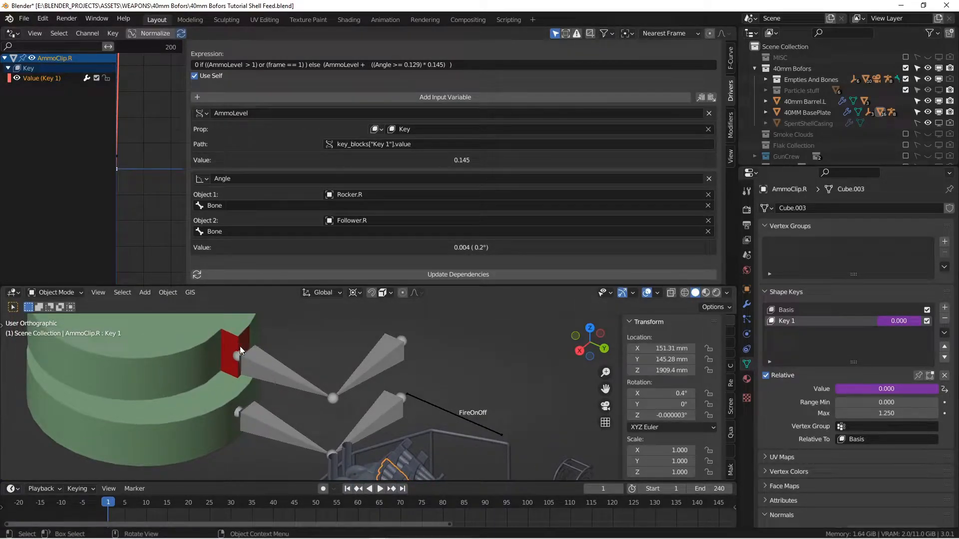
left_click(621, 489)
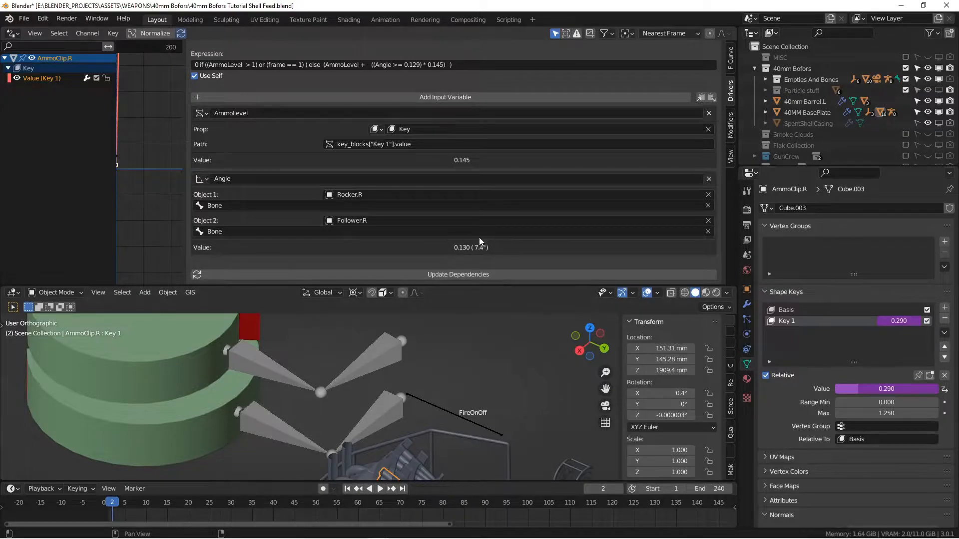
scroll(397, 433, "down", 3)
middle_click_drag(397, 408, 359, 348, "shift")
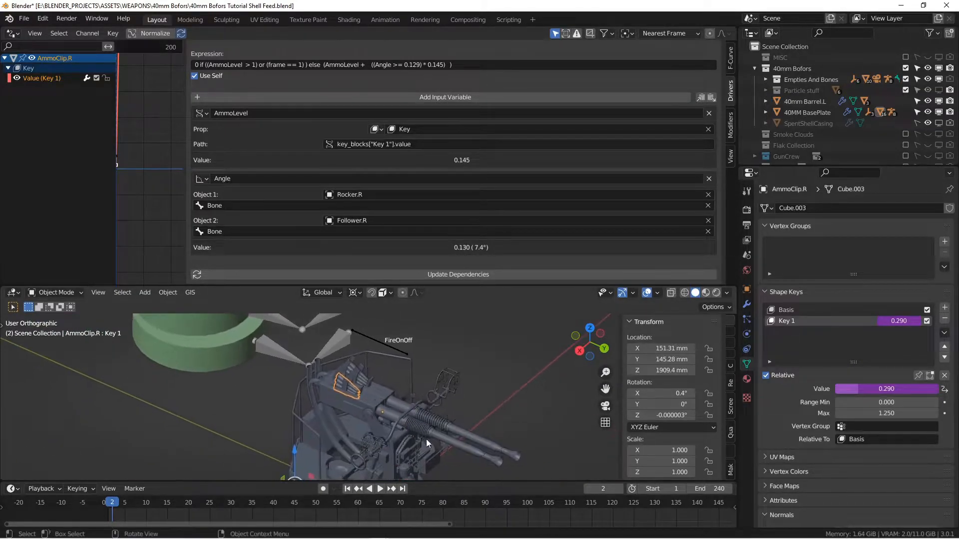
scroll(367, 361, "up", 4)
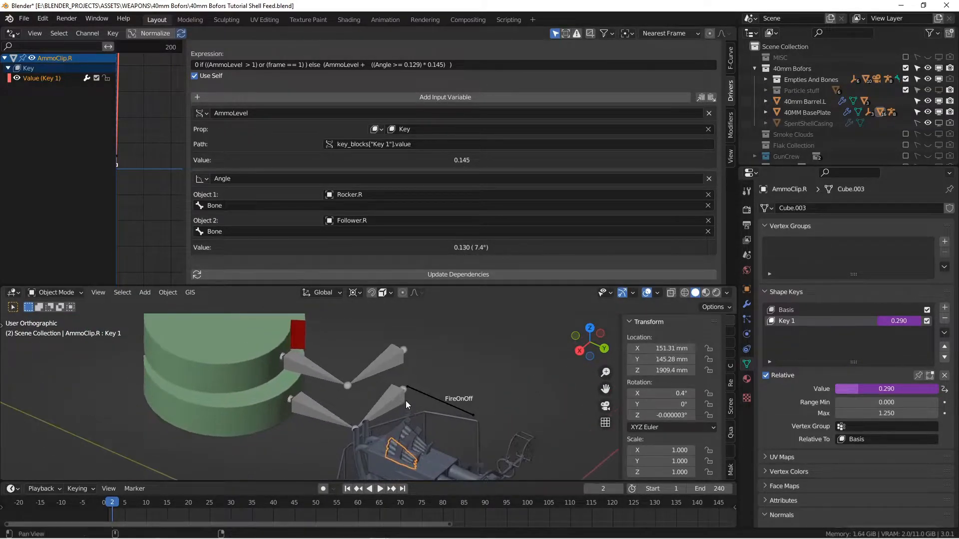
middle_click_drag(385, 368, 383, 402, "shift")
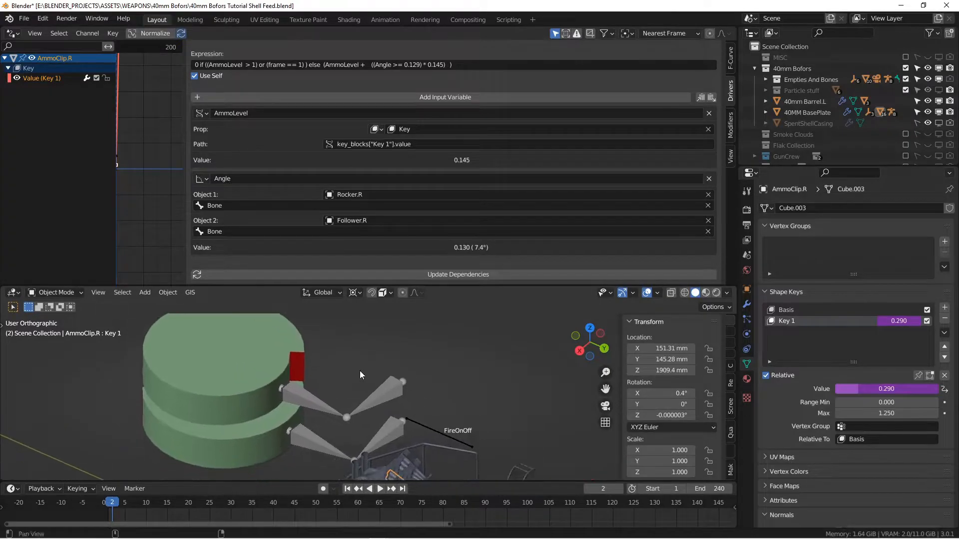
scroll(359, 371, "up", 2)
scroll(398, 169, "up", 4)
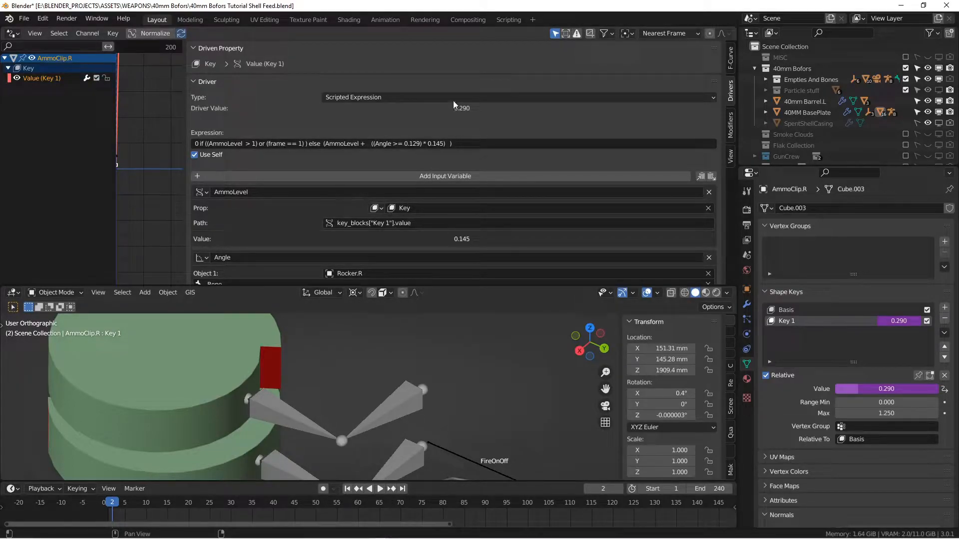
- Enlarge the driver editor and add an input variable that uses the Key ID type and the Key data-block
scroll(463, 190, "down", 4)
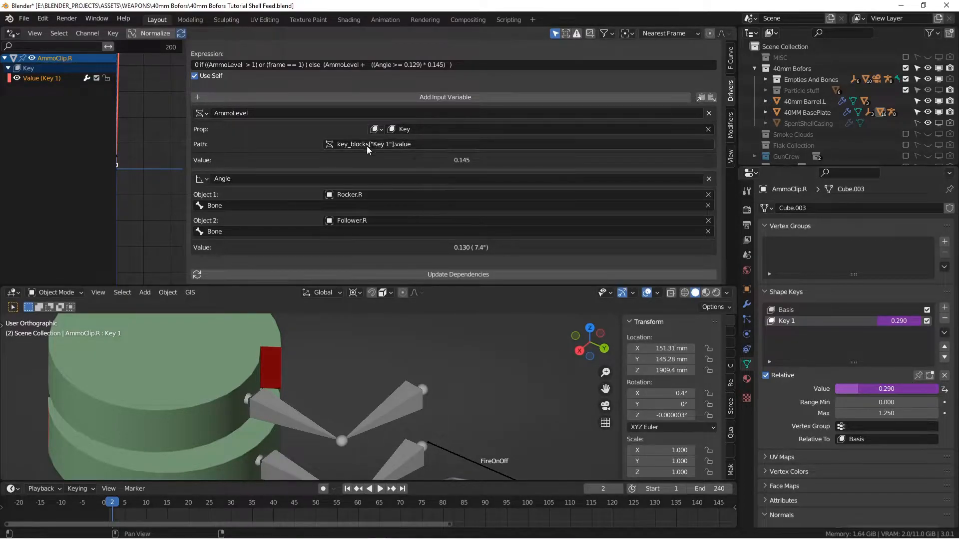
left_click_drag(431, 285, 431, 353)
left_click(448, 165)
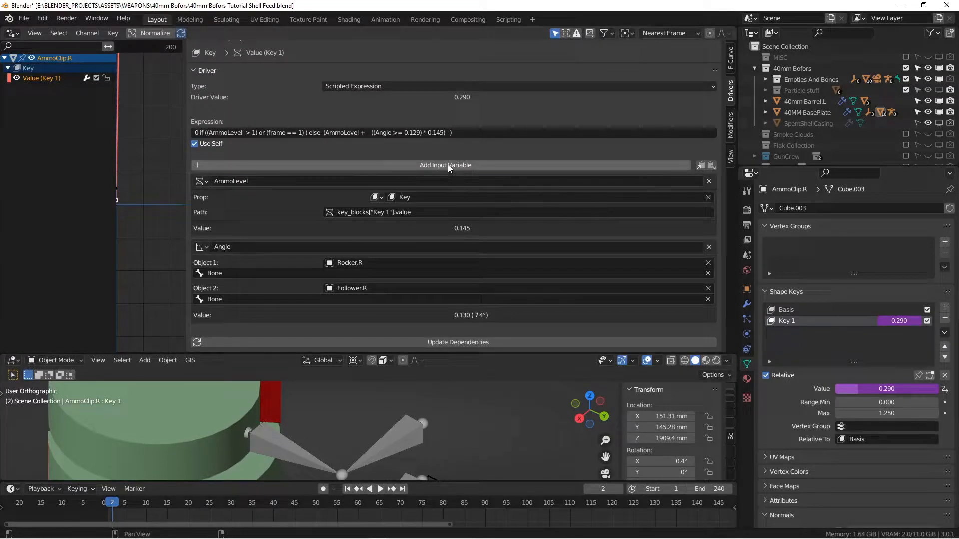
scroll(451, 173, "down", 2)
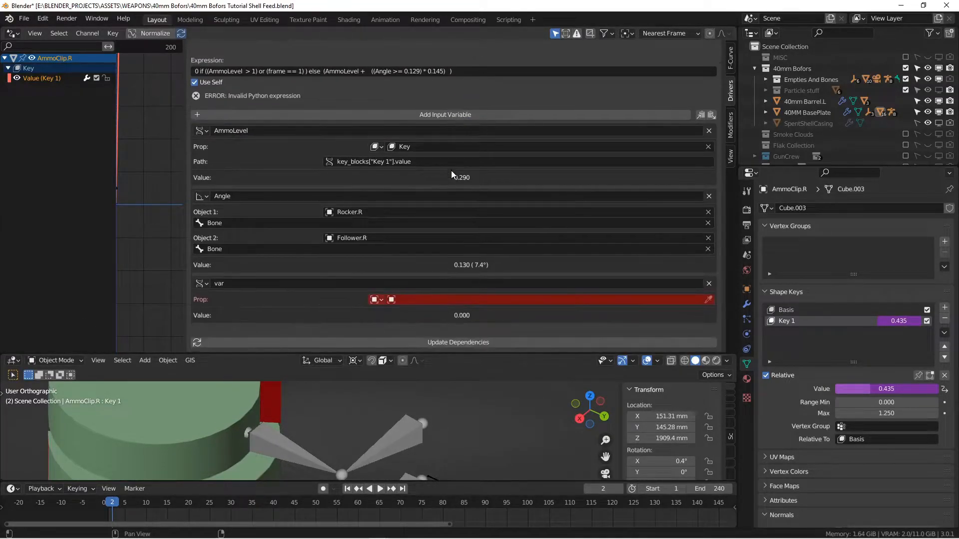
left_click(378, 299)
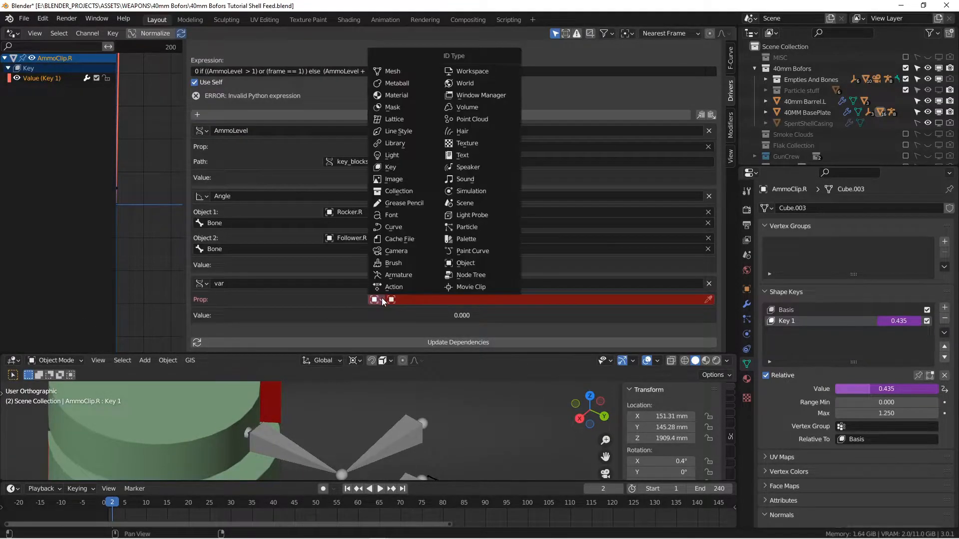
left_click(390, 167)
left_click(409, 298)
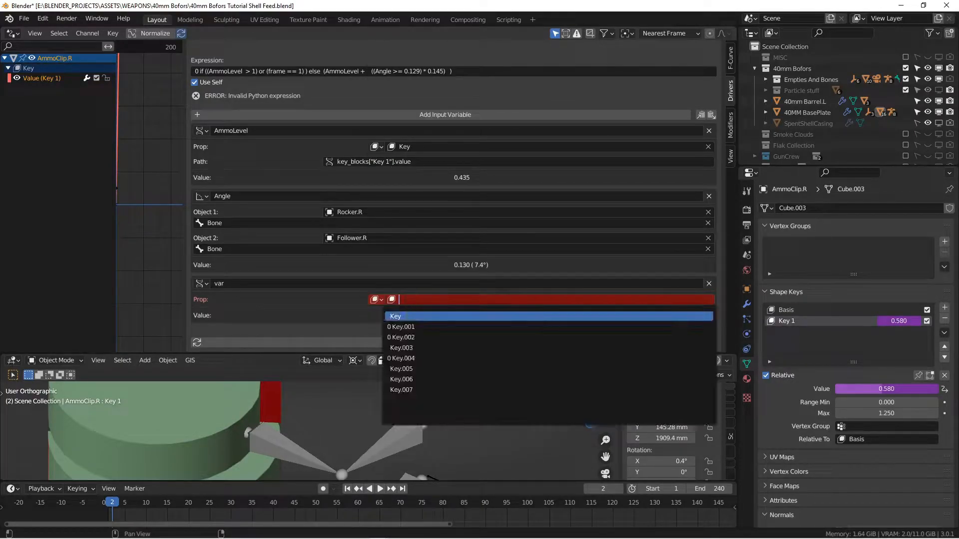
left_click(418, 316)
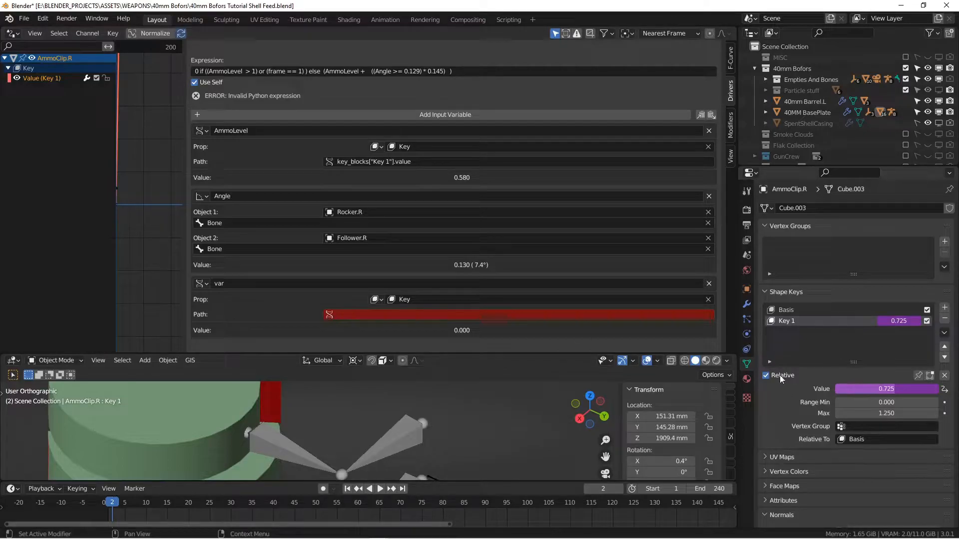
- Copy the data path of the Key 1 shape key value and paste it as the new variable's path
right_click(864, 386)
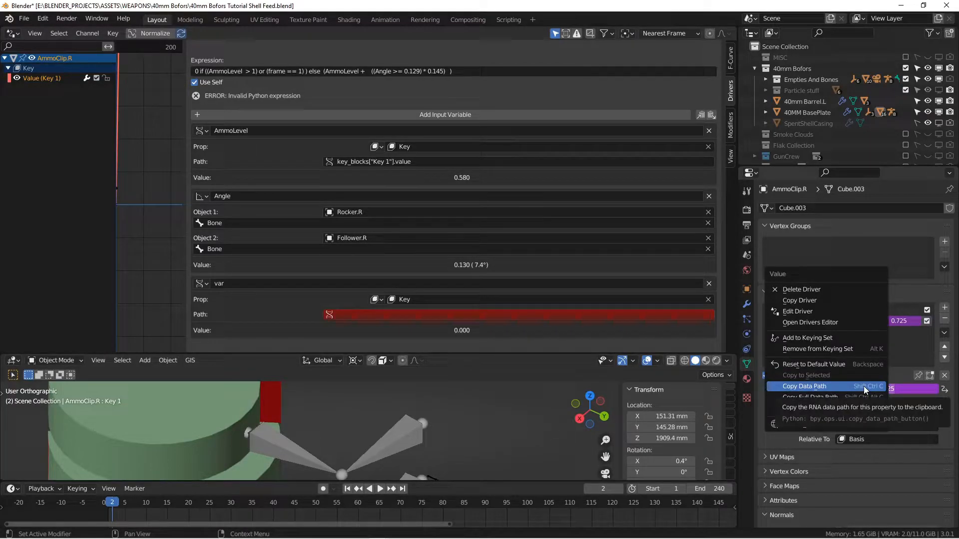
left_click(815, 386)
left_click(550, 314)
key("ctrl+v")
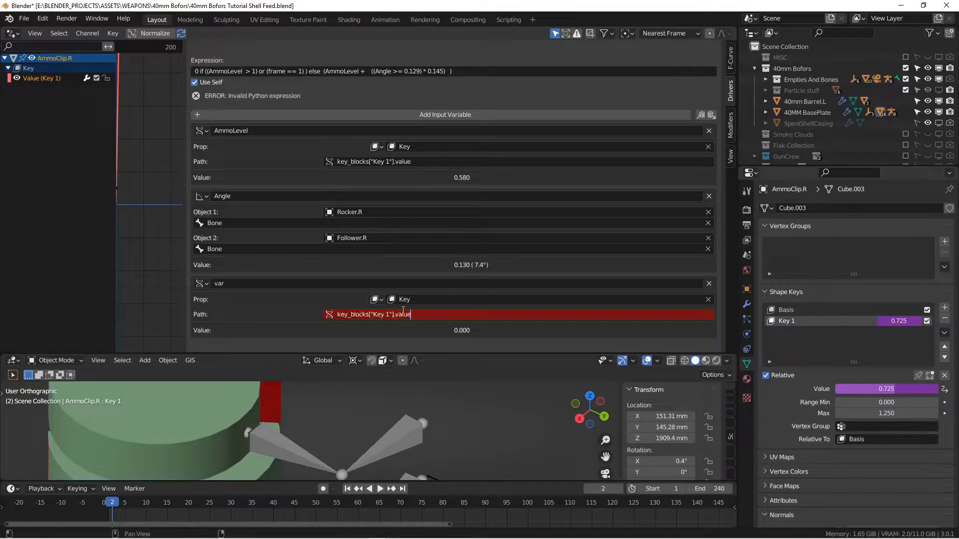
key("Return")
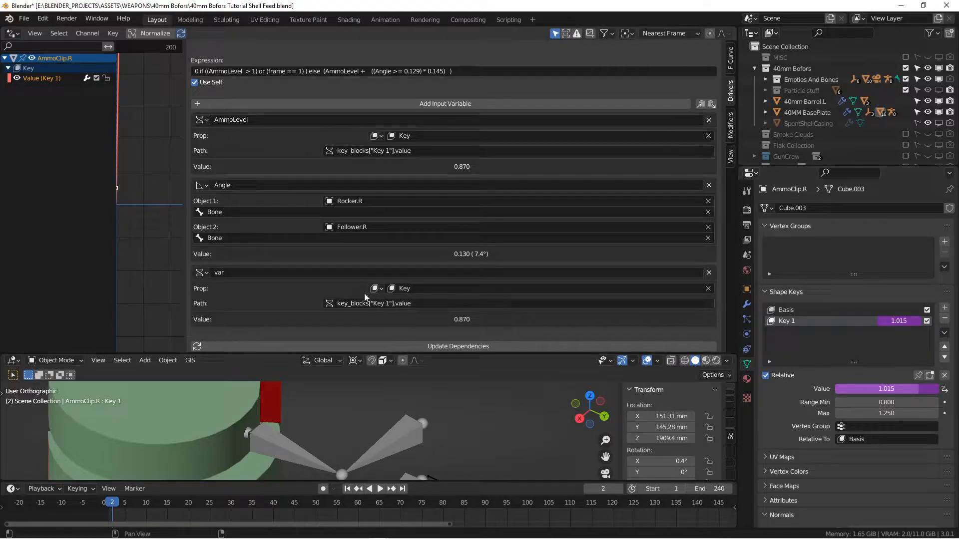
- Compare the new variable with AmmoLevel and delete the duplicate var variable from the driver
scroll(399, 287, "up", 2)
scroll(398, 286, "down", 2)
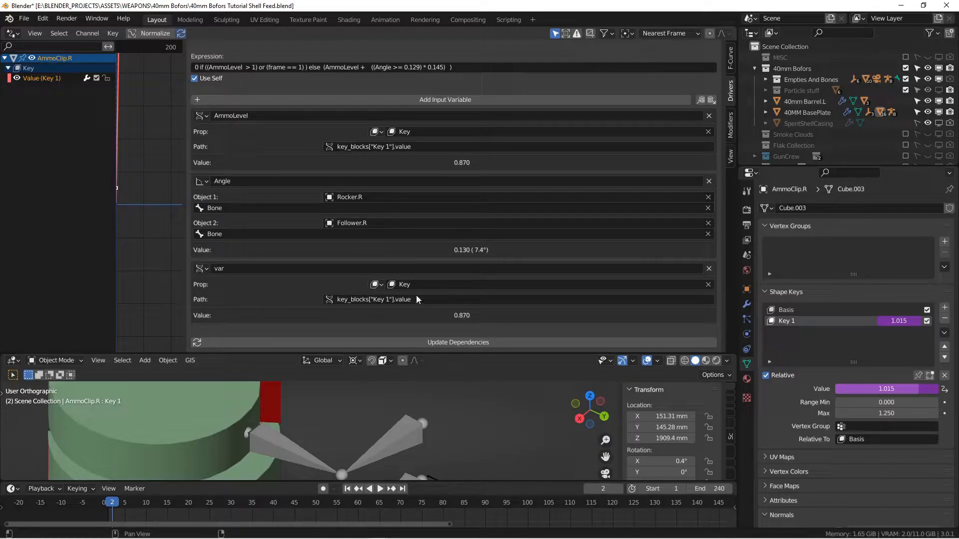
left_click(709, 268)
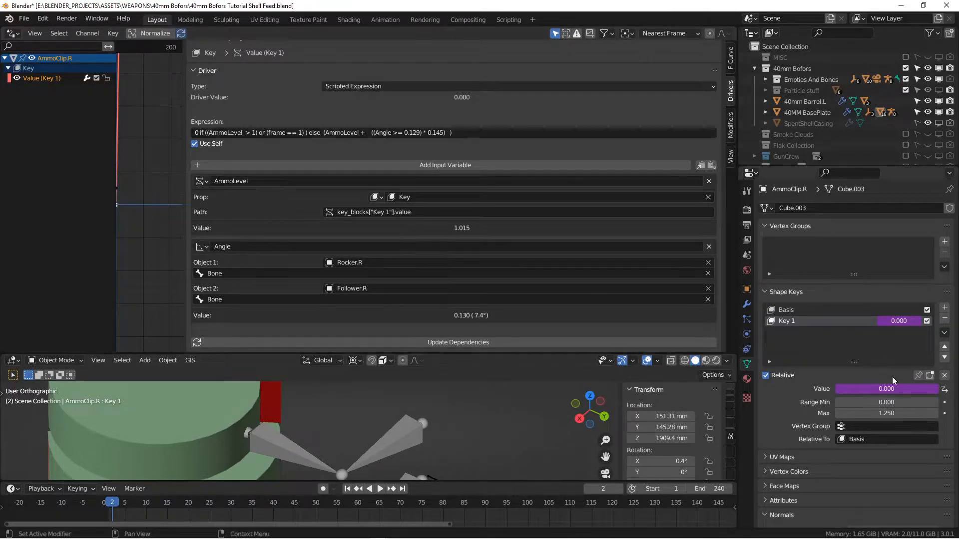
- Re-evaluate the unchanged driver expression, return to frame 1, and bring the mounted ammo clip into view
left_click(482, 135)
key("Return")
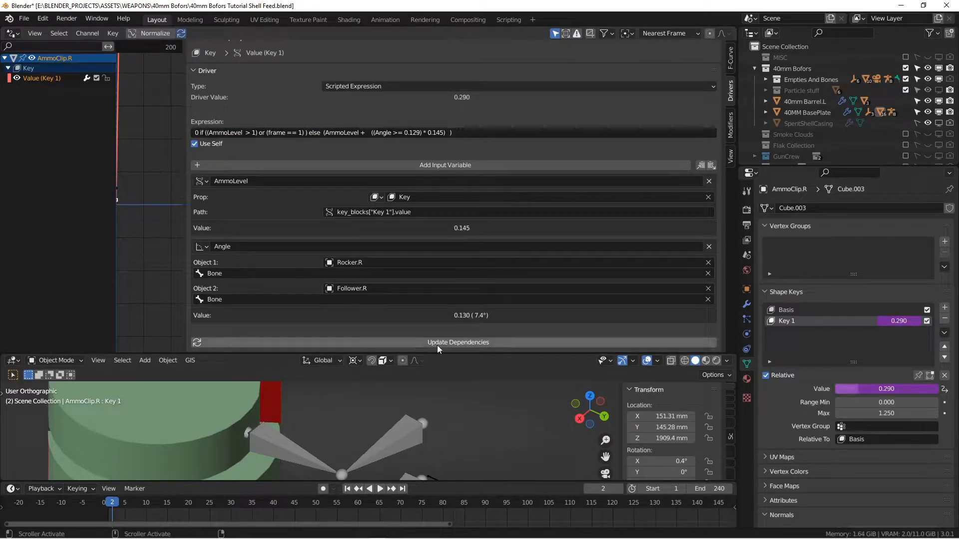
left_click(347, 488)
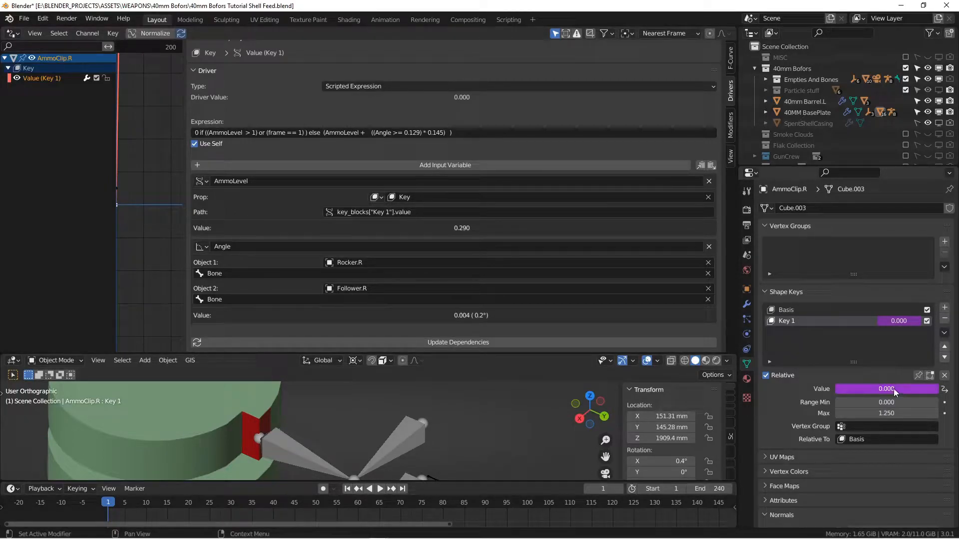
scroll(463, 421, "down", 3)
middle_click_drag(469, 451, 421, 395, "shift")
scroll(436, 405, "up", 3)
middle_click_drag(356, 409, 349, 410)
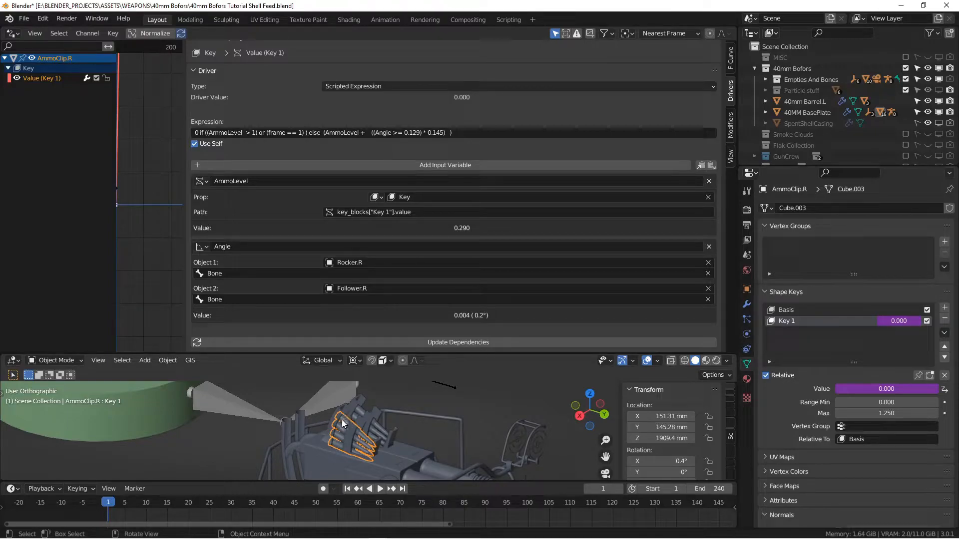
- Highlight the (Angle >= 0.129) condition in the Key 1 driver expression for inspection, leaving the expression unchanged
left_click(431, 132)
left_click(402, 132)
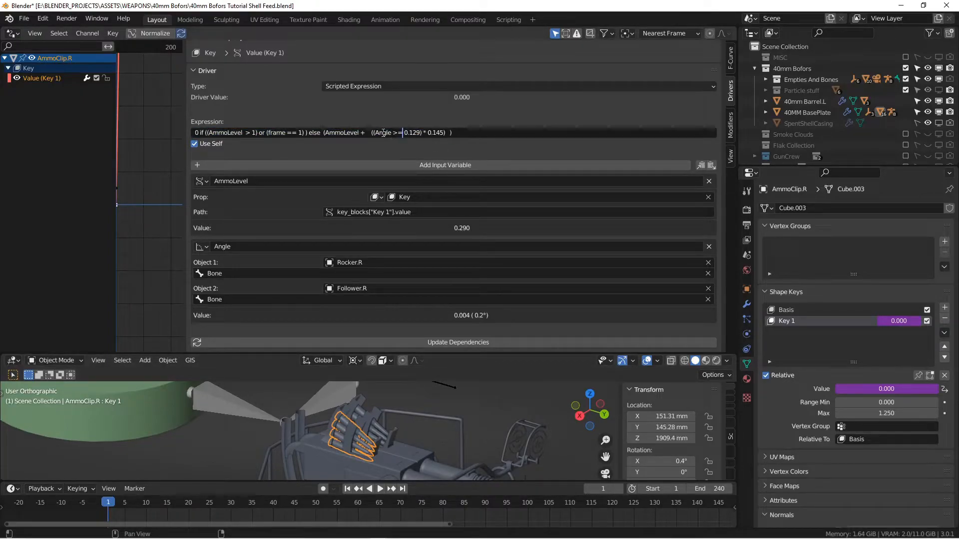
left_click_drag(373, 133, 422, 134)
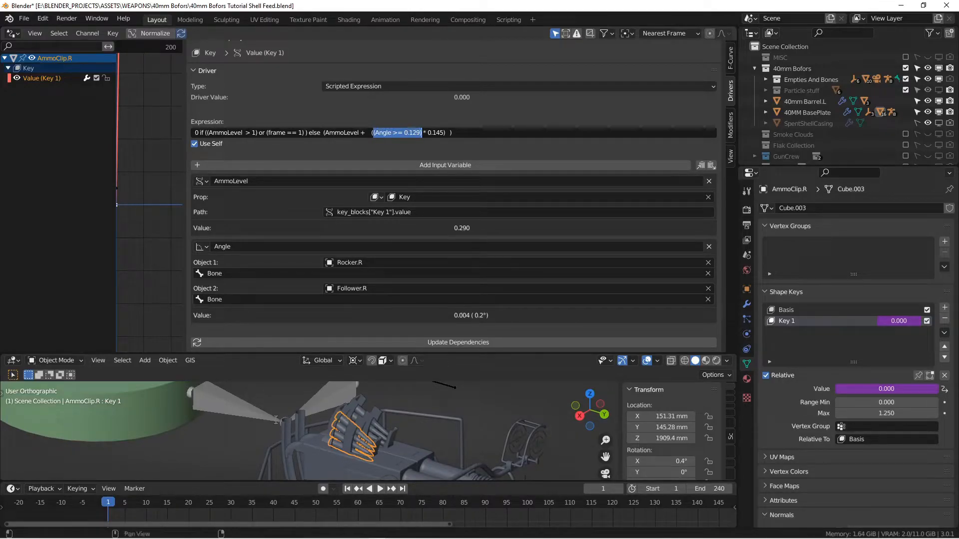
left_click(283, 353)
- Enlarge the 3D viewport and view the cams and rocker bones together with the selected ammo clip
left_click_drag(284, 354, 286, 306)
left_click_drag(248, 388, 267, 438, "alt")
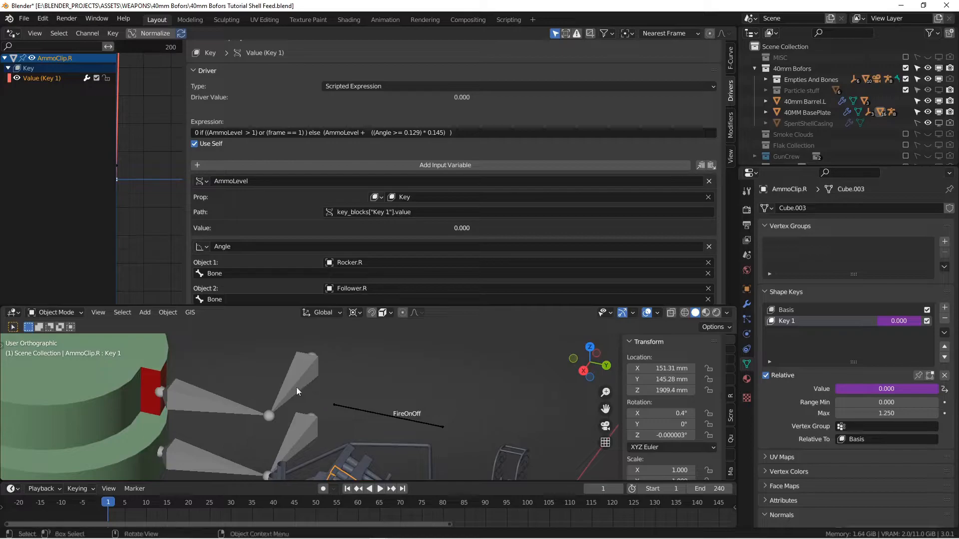
key("alt+a")
left_click_drag(330, 421, 317, 369, "alt+shift")
left_click(330, 420)
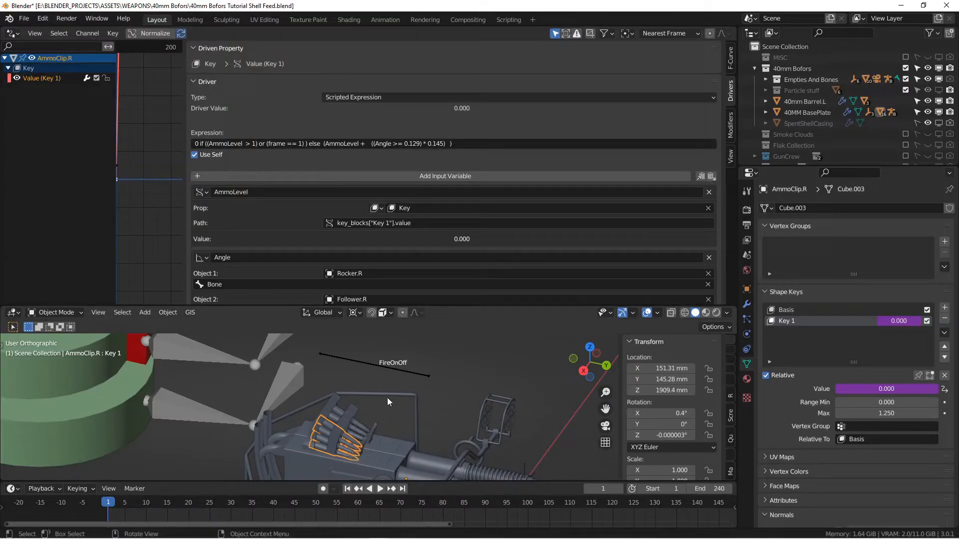
- Re-examine the angle comparison and its 0.129 threshold within the driver expression without editing them
left_click(378, 144)
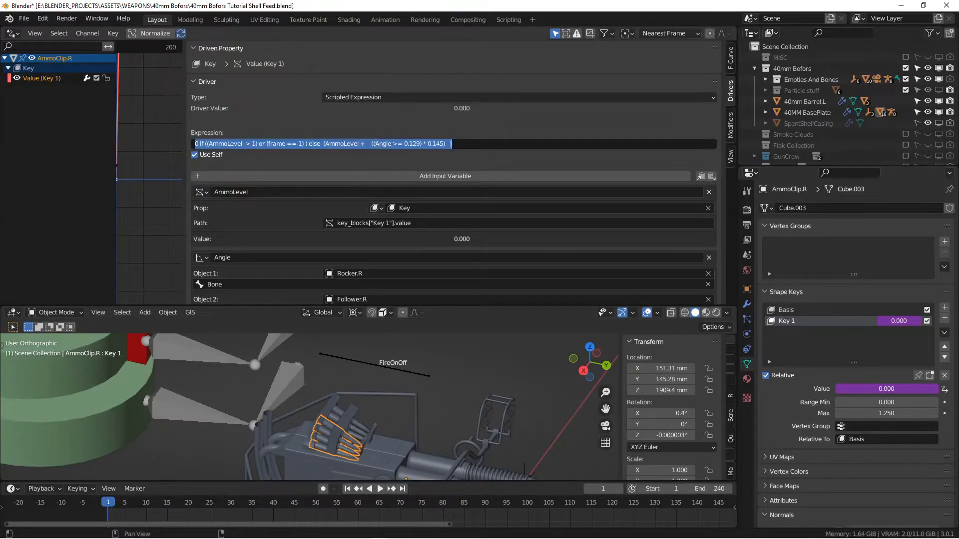
left_click_drag(373, 144, 423, 147)
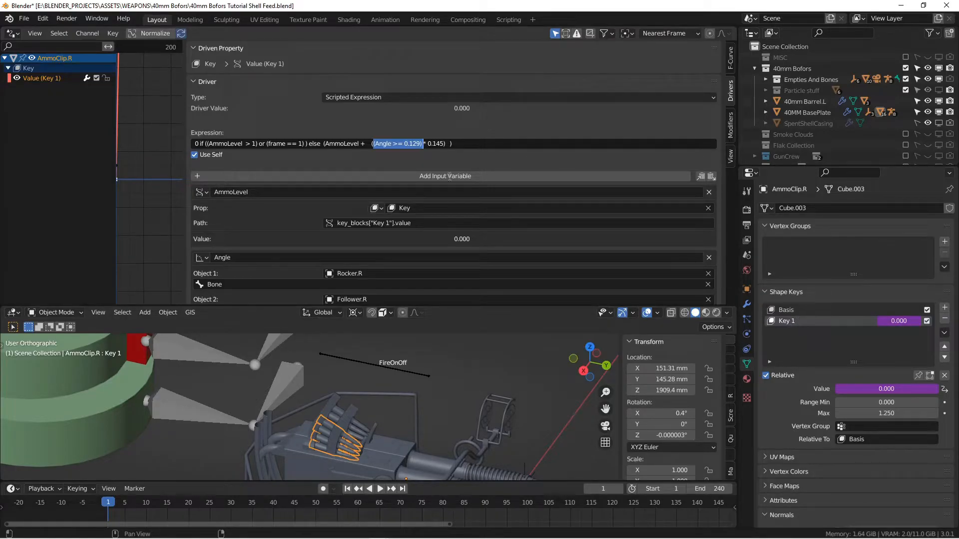
left_click(413, 145)
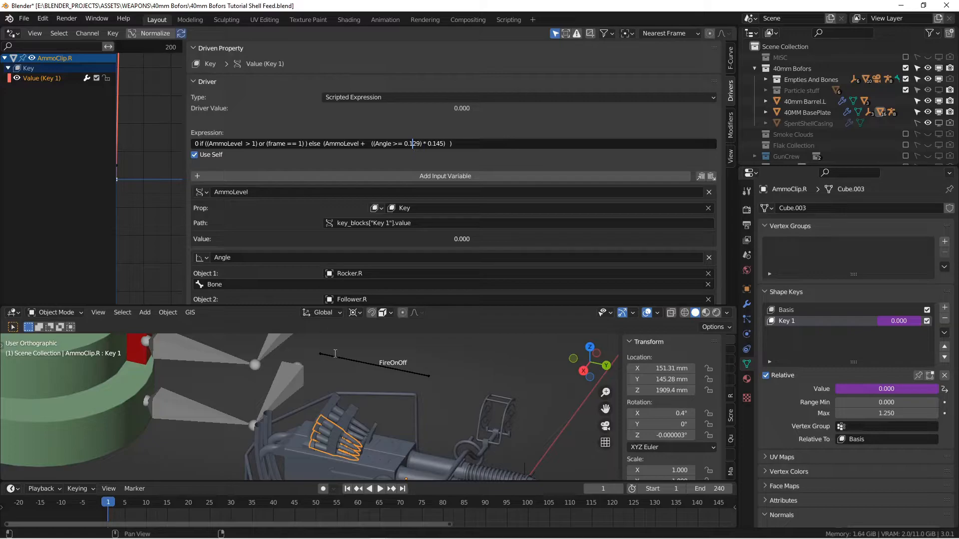
left_click(134, 361)
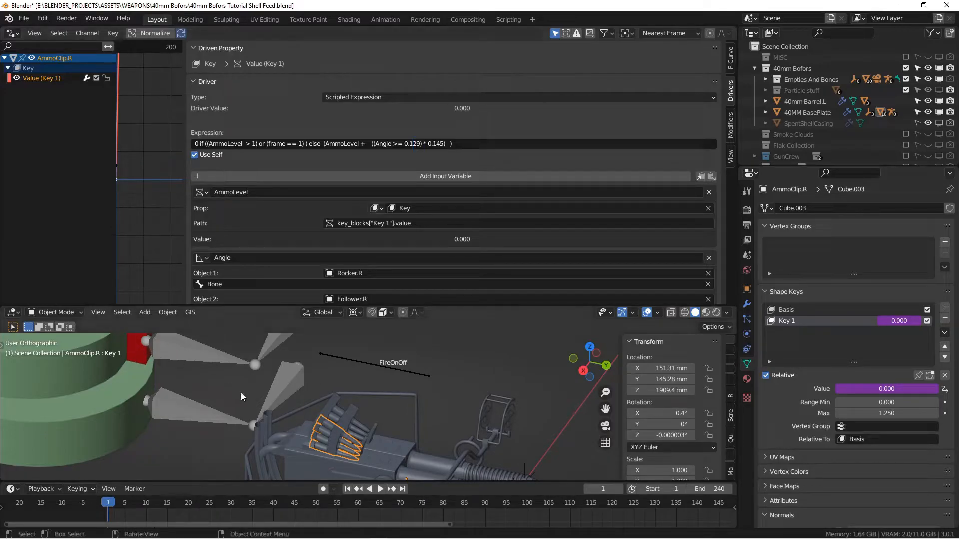
- Deselect the ammo clip, advance the timeline to frame 5, and select the 40mm Breech object
left_click(203, 376)
middle_click_drag(205, 375, 226, 370)
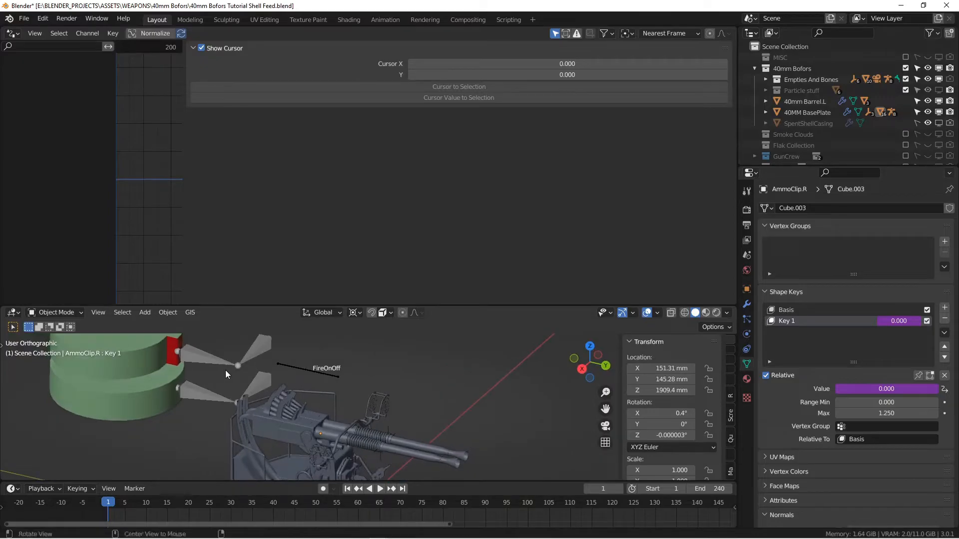
left_click(620, 489)
left_click(619, 489)
left_click(619, 489)
left_click(620, 488)
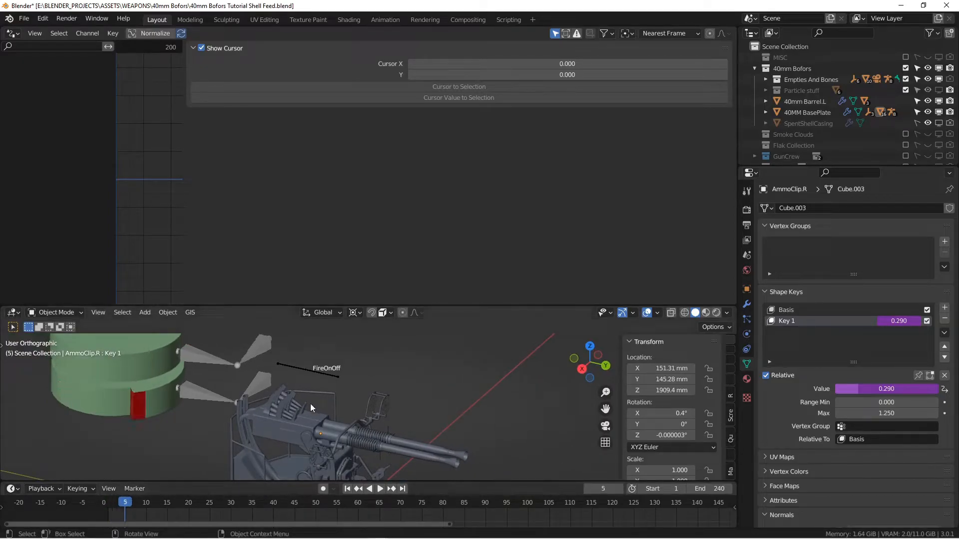
left_click(277, 406)
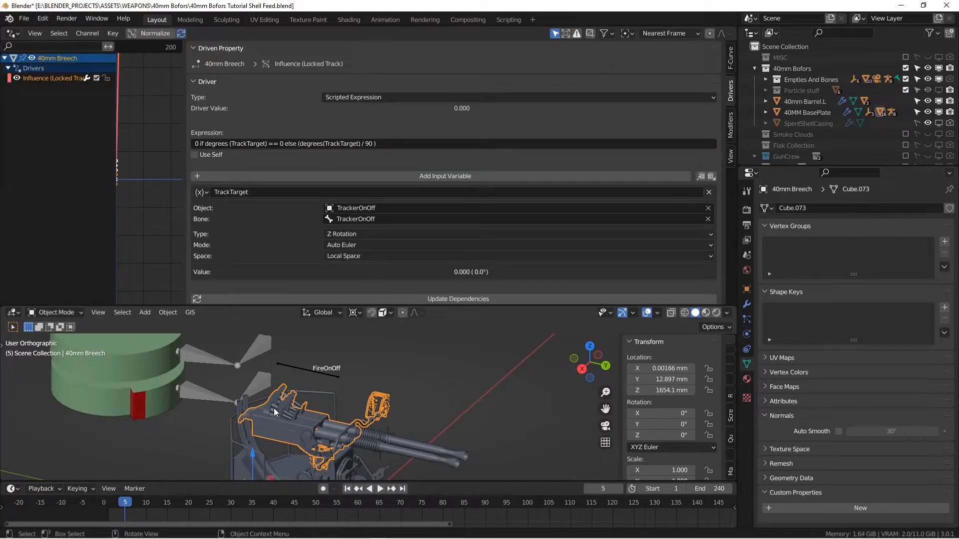
- Select the AmmoClip.R object and highlight the (Angle >= 0.129) * 0.145 term in its driver expression for inspection, without editing it
scroll(362, 169, "down", 3)
scroll(406, 128, "up", 3)
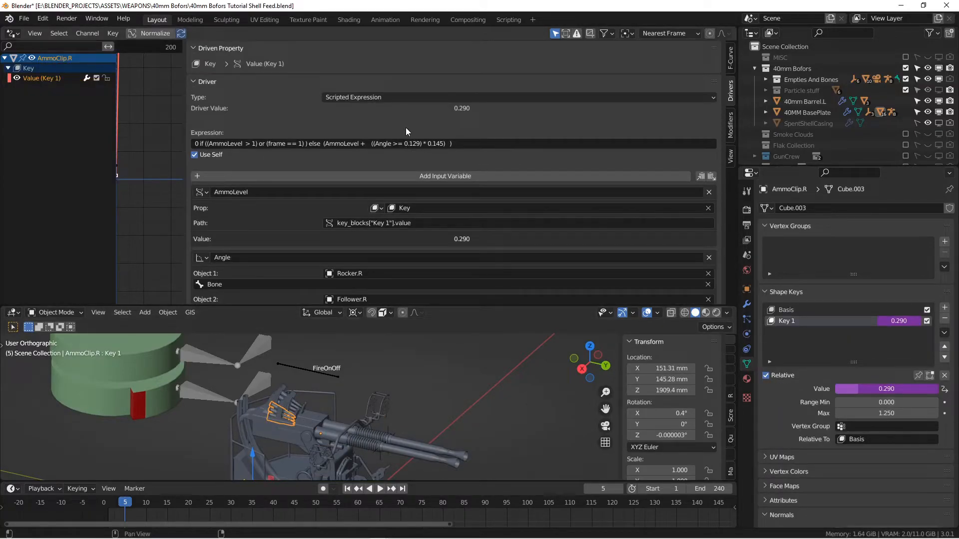
left_click(375, 143)
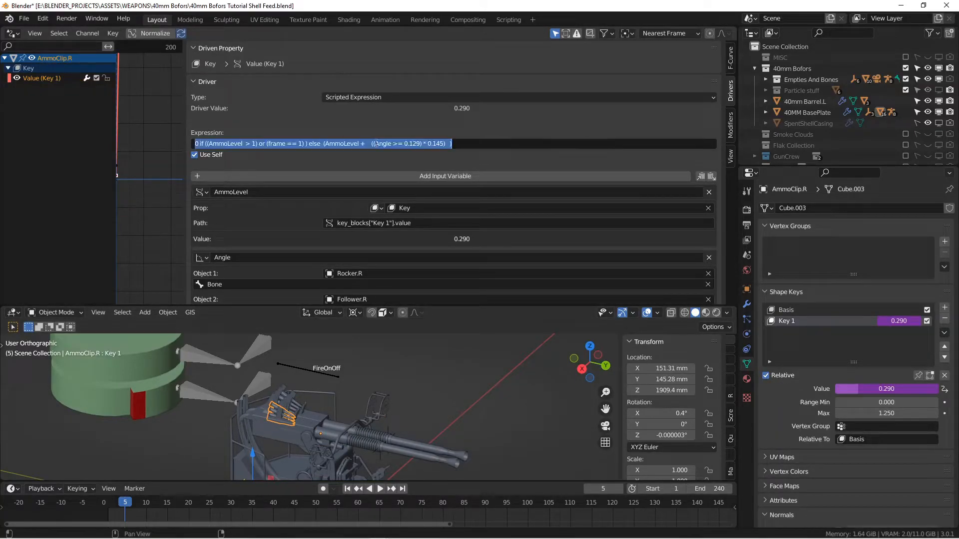
left_click_drag(373, 143, 421, 144)
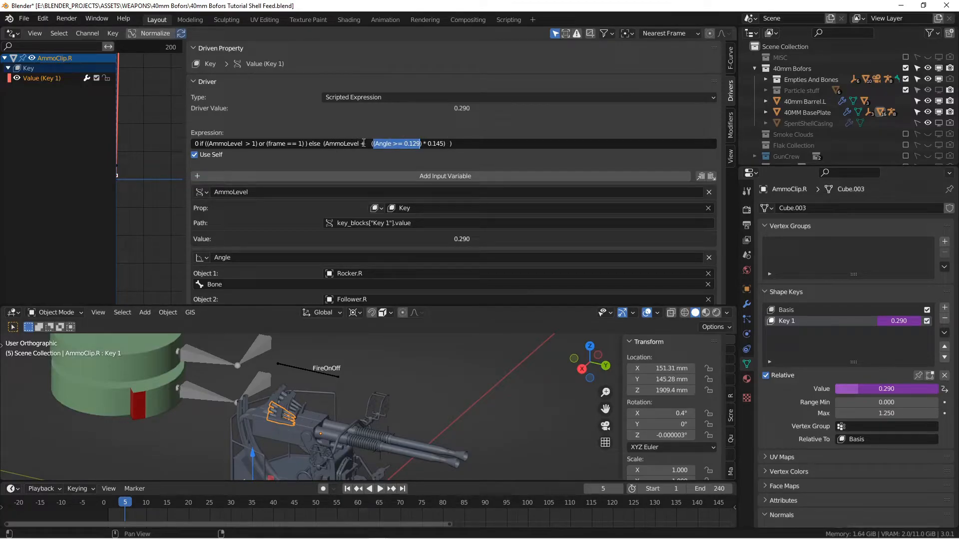
left_click_drag(467, 143, 368, 152)
- Return to frame 1, advance to frame 2, and examine the clip driver's AmmoLevel and Angle variables
middle_click_drag(410, 412, 396, 424)
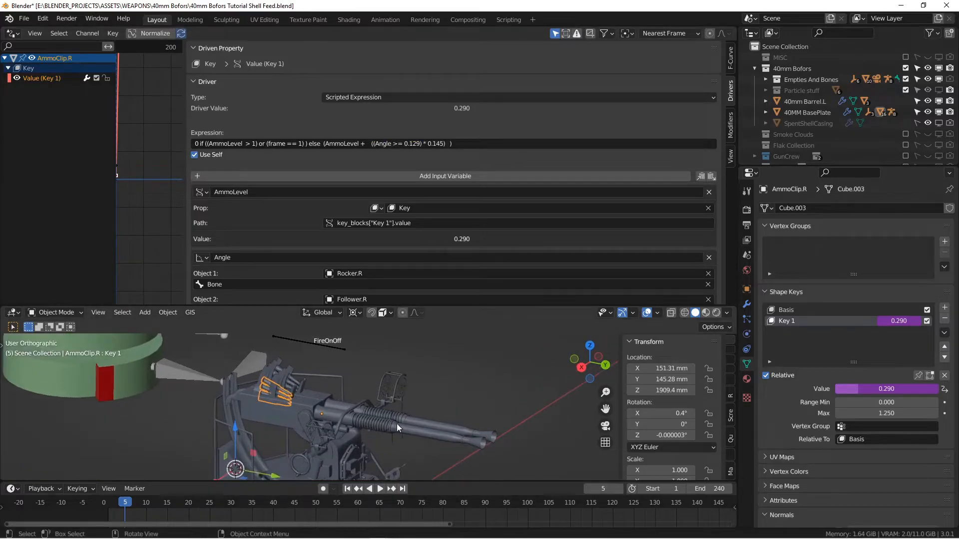
left_click(347, 489)
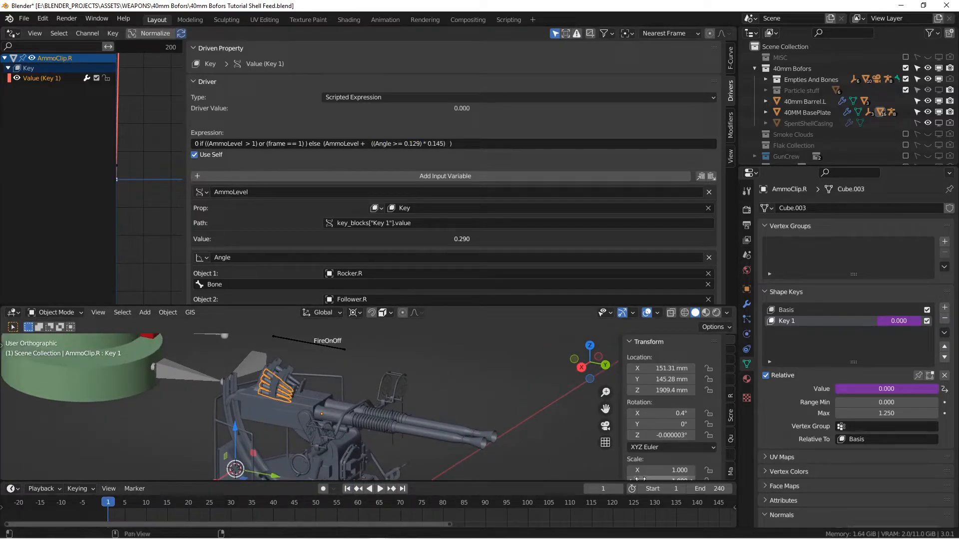
middle_click_drag(260, 360, 314, 398, "shift")
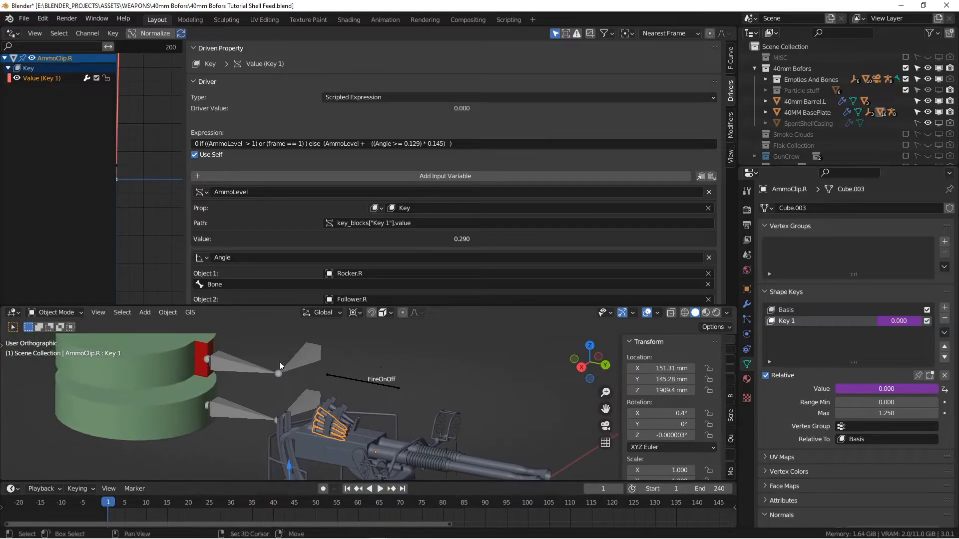
left_click(619, 489)
middle_click_drag(498, 398, 478, 394, "shift")
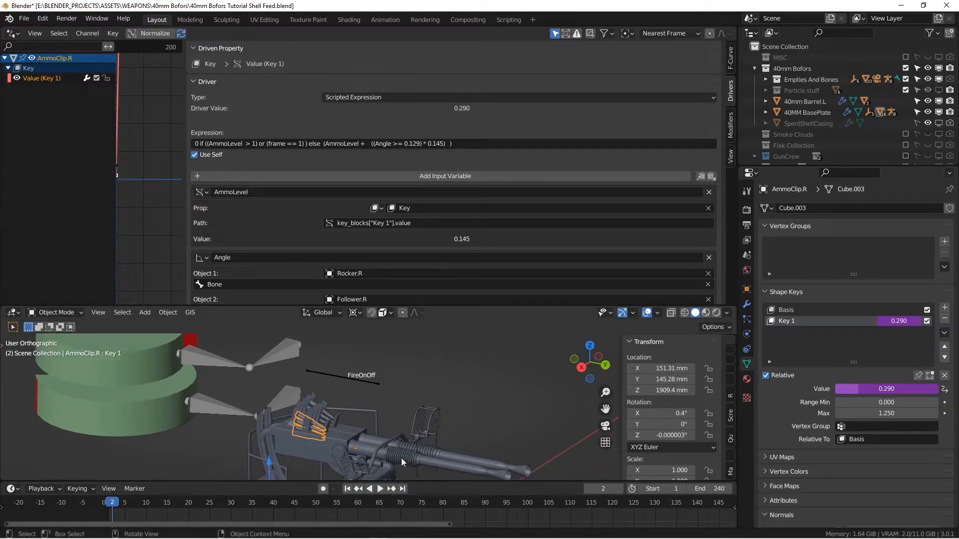
scroll(419, 245, "down", 2)
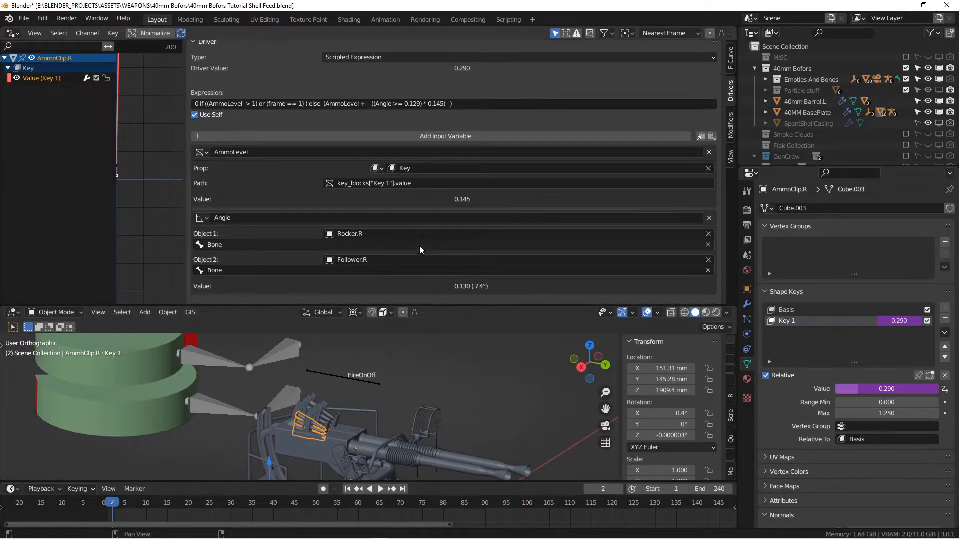
scroll(449, 240, "up", 2)
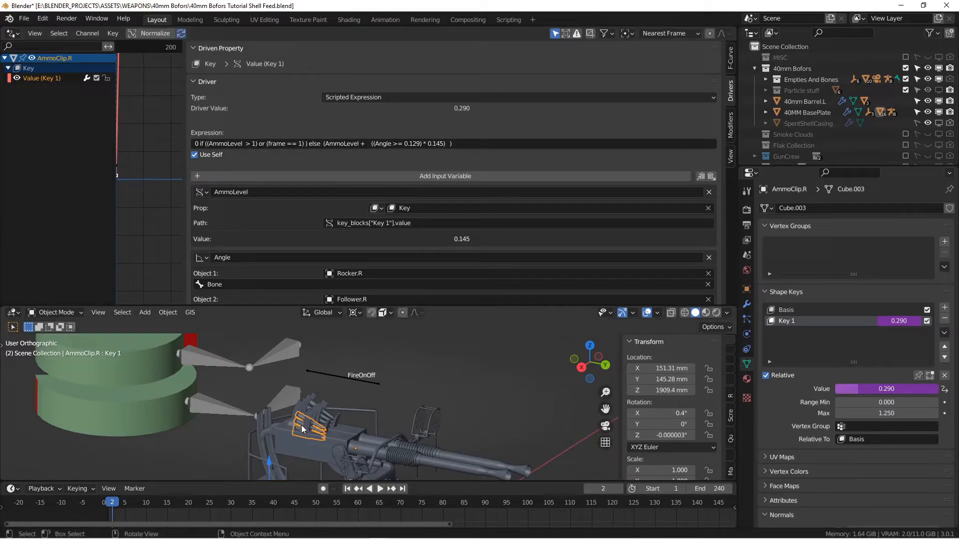
- Advance frame by frame from frame 2 to frame 13, watching the ammo clip and its driver value
left_click(619, 489)
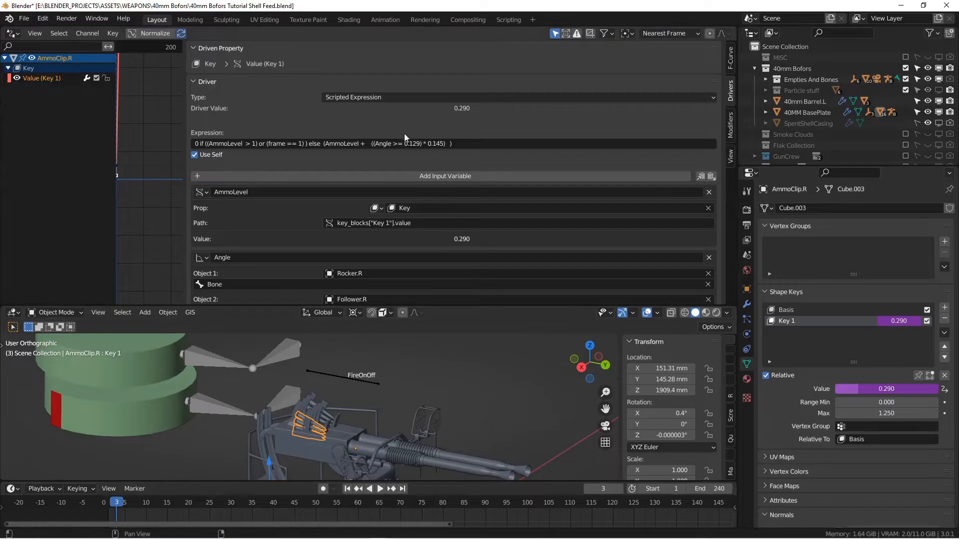
left_click(621, 488)
left_click(621, 488)
left_click(620, 488)
left_click(620, 489)
left_click(621, 489)
left_click(621, 488)
left_click(621, 489)
left_click(621, 489)
left_click(620, 489)
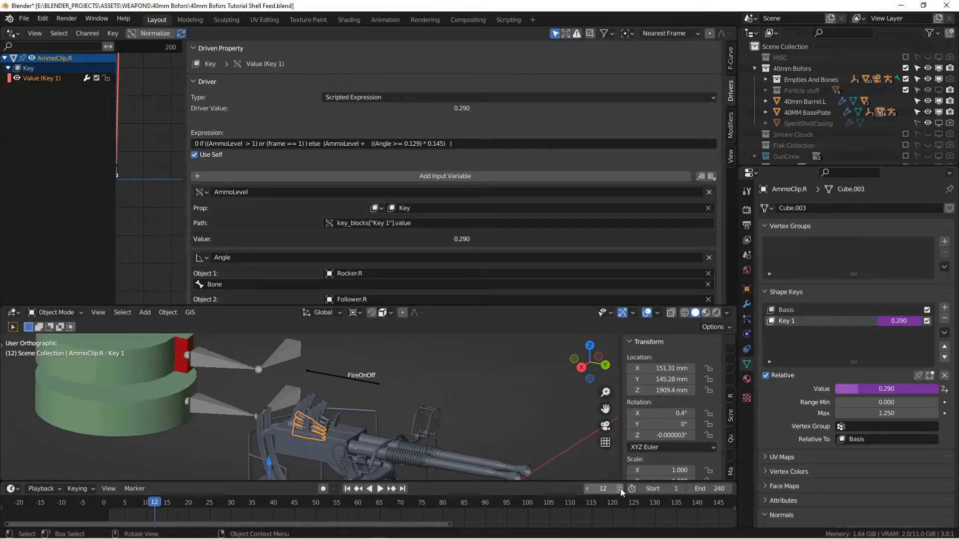
left_click(620, 489)
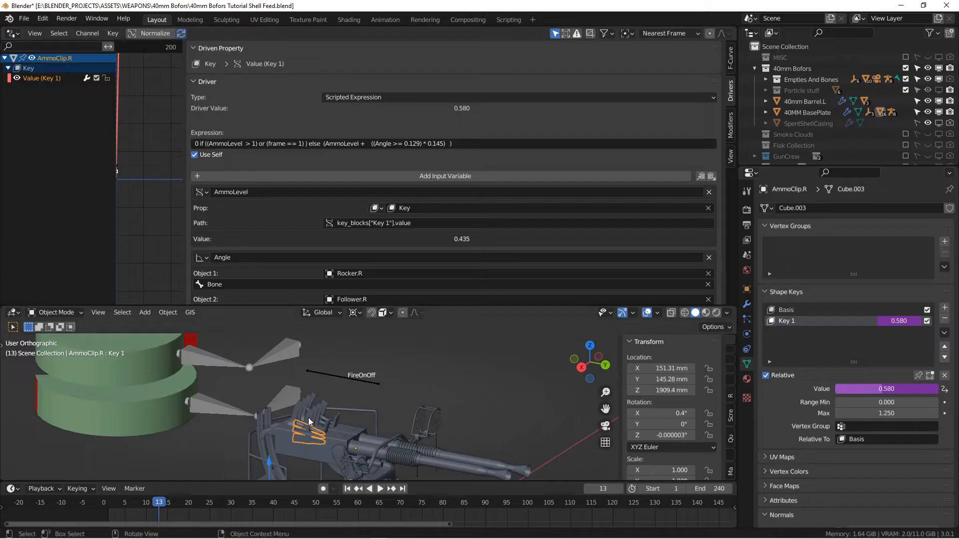
- Continue one frame at a time to frame 24 to follow the clip's next feed downward
left_click(620, 490)
left_click(619, 489)
left_click(619, 490)
left_click(619, 489)
left_click(620, 490)
left_click(620, 489)
left_click(619, 490)
left_click(619, 490)
left_click(619, 489)
left_click(619, 489)
left_click(619, 490)
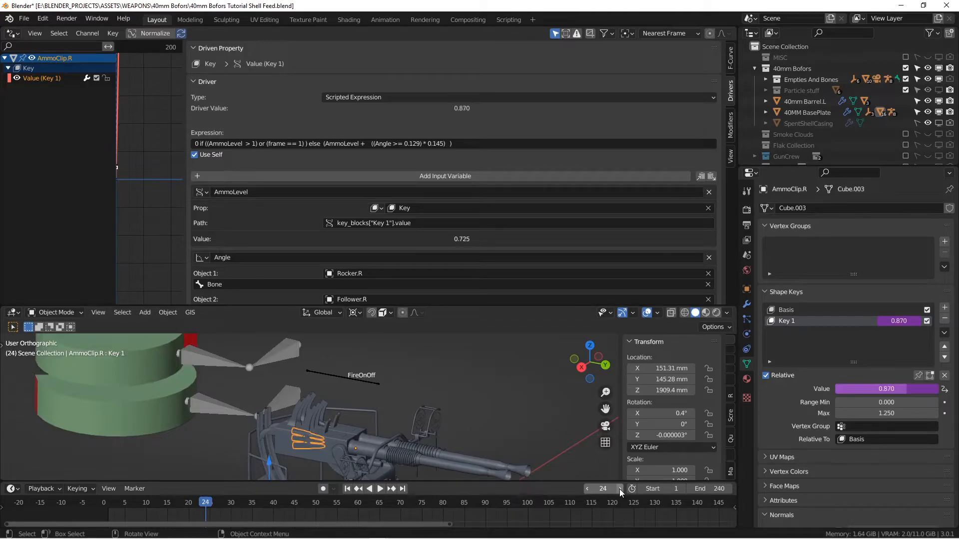
- Keep advancing single frames up to frame 35 to check how the AmmoLevel > 1 condition resets the clip
left_click(620, 489)
left_click(620, 490)
left_click(619, 490)
left_click(619, 490)
left_click(619, 489)
left_click(620, 489)
left_click(620, 489)
left_click(619, 490)
left_click(619, 489)
left_click(619, 490)
left_click(620, 489)
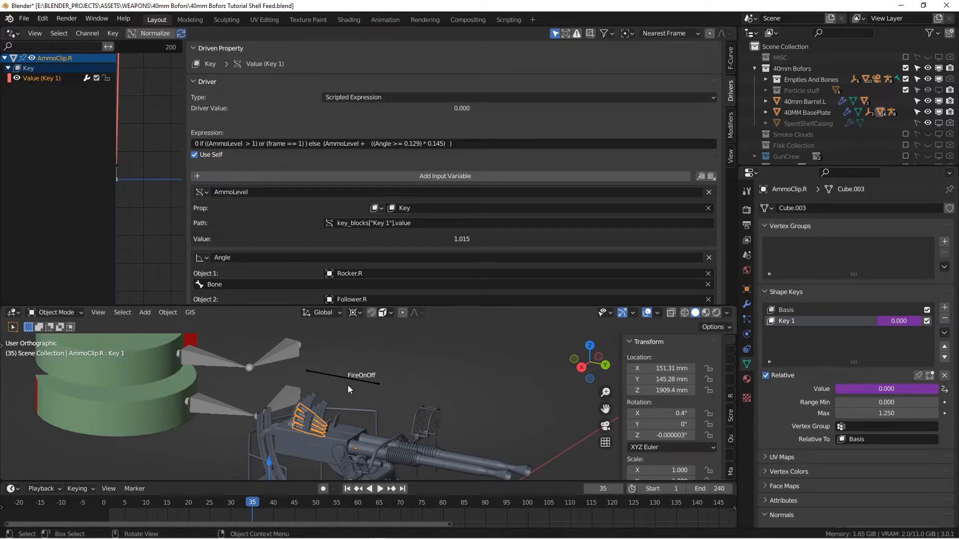
- Select the FireOnOff armature in Pose Mode, enlarge the timeline, and frame all of the bone's keyframes
scroll(234, 366, "down", 1)
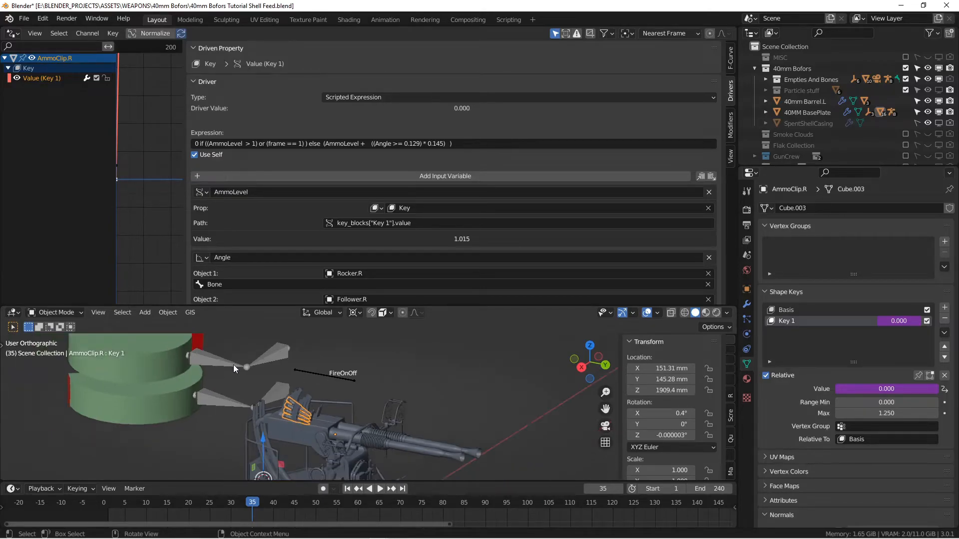
left_click(311, 376)
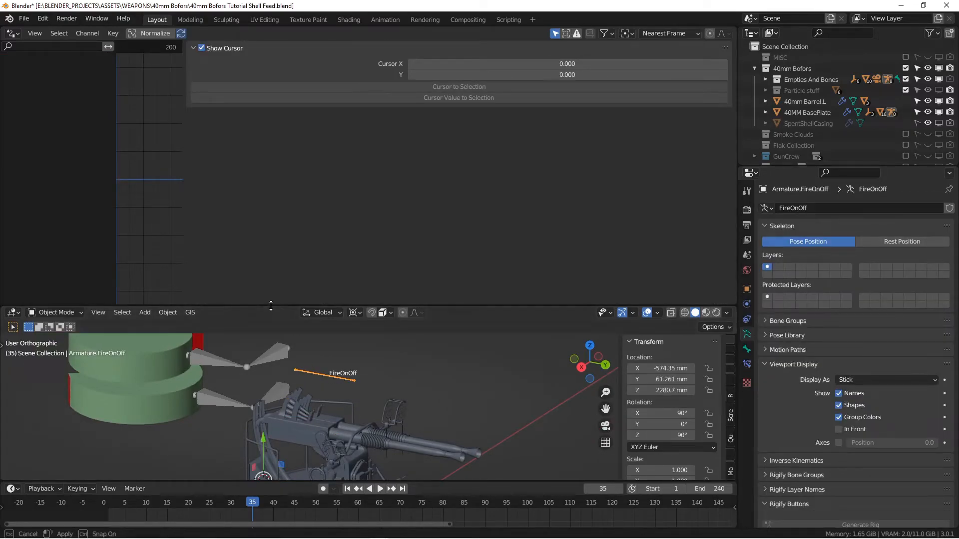
left_click_drag(273, 305, 276, 244)
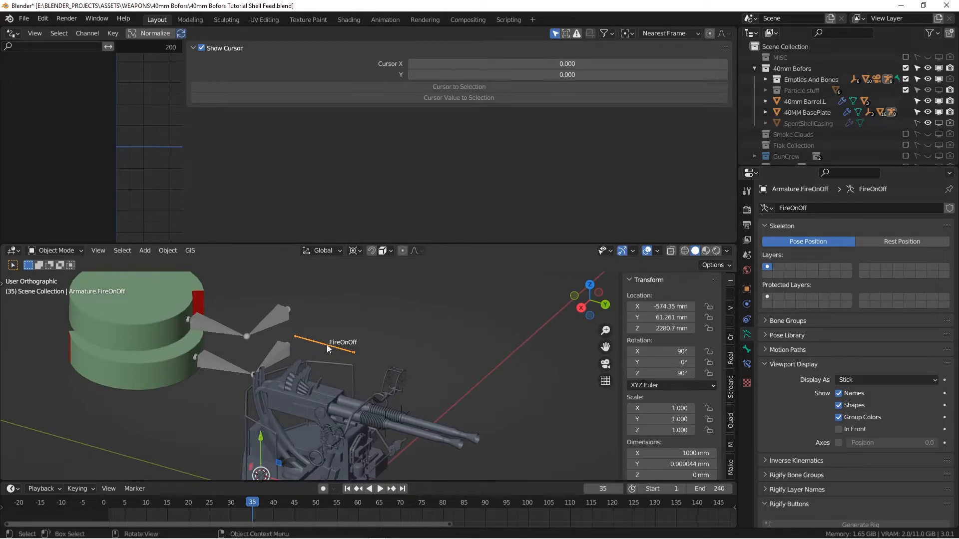
left_click_drag(327, 481, 287, 392)
left_click(105, 398)
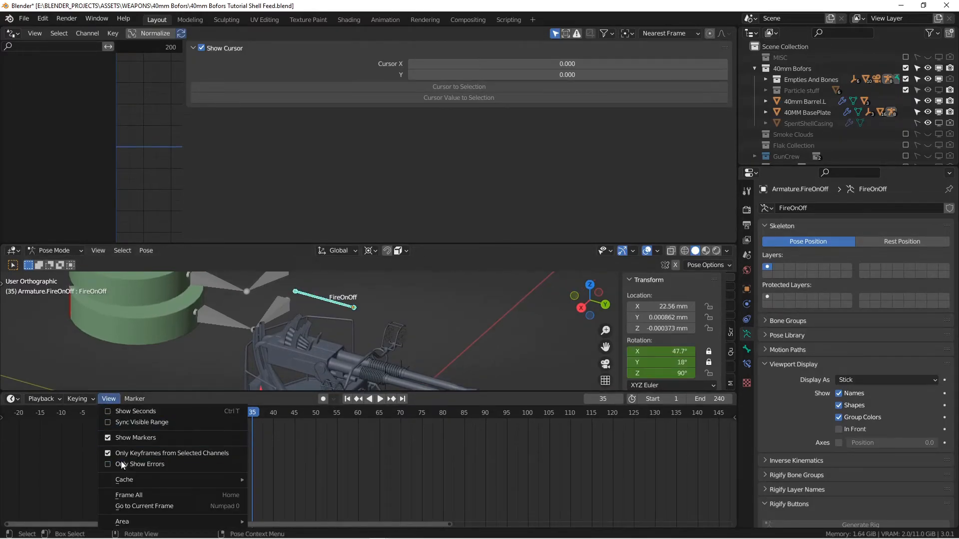
left_click(137, 500)
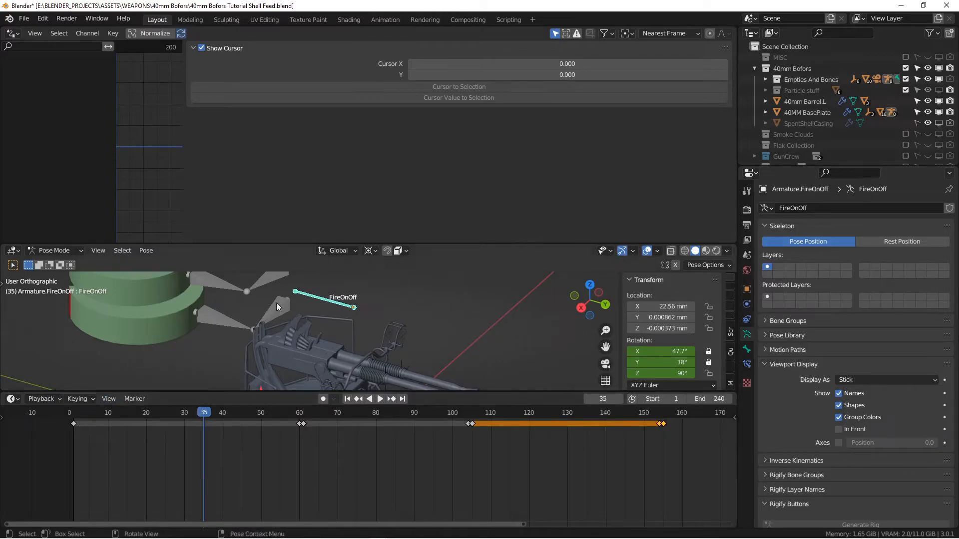
- Play the animation from frame 35 to frame 83, pausing at frame 65 to view the FireOnOff bone, cams and rockers in an enlarged viewport
key("space")
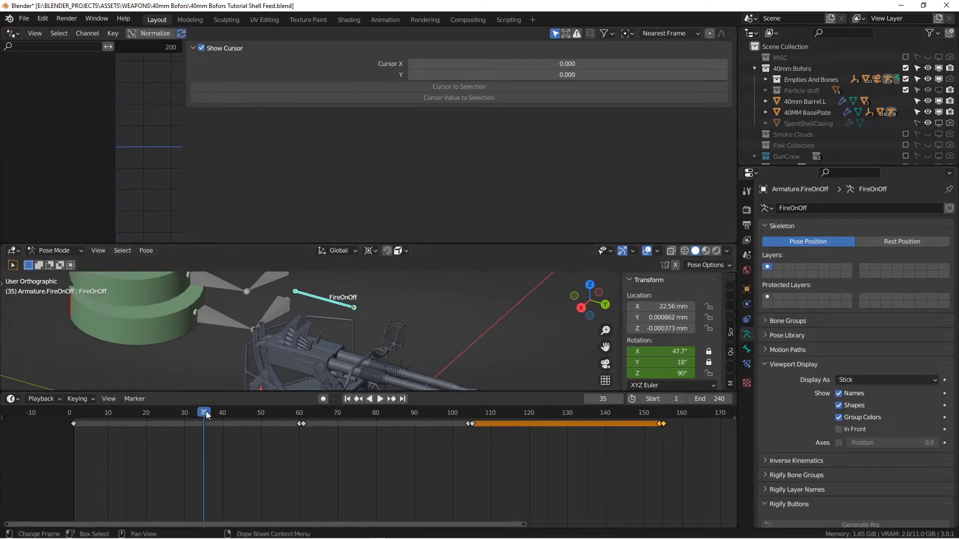
key("space")
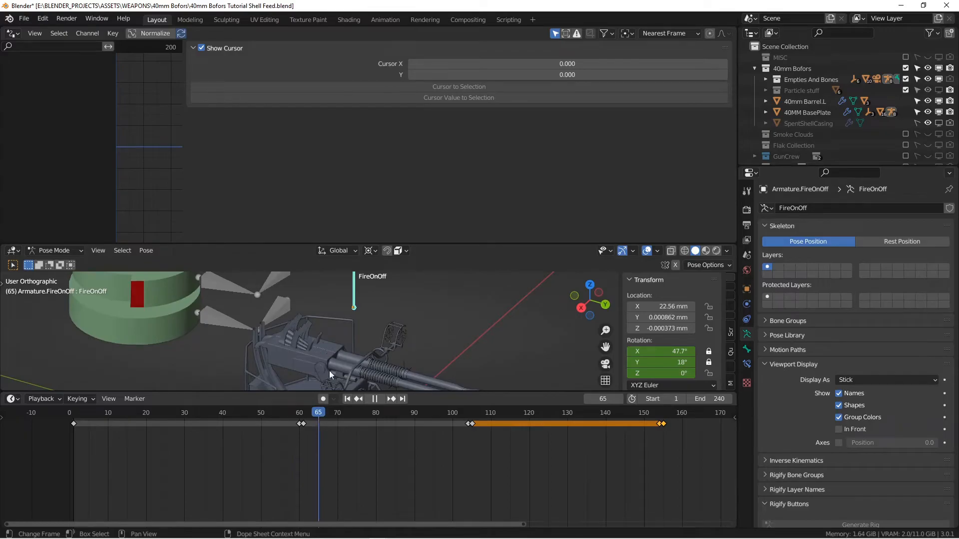
left_click_drag(442, 242, 440, 214)
middle_click_drag(399, 291, 392, 328, "shift")
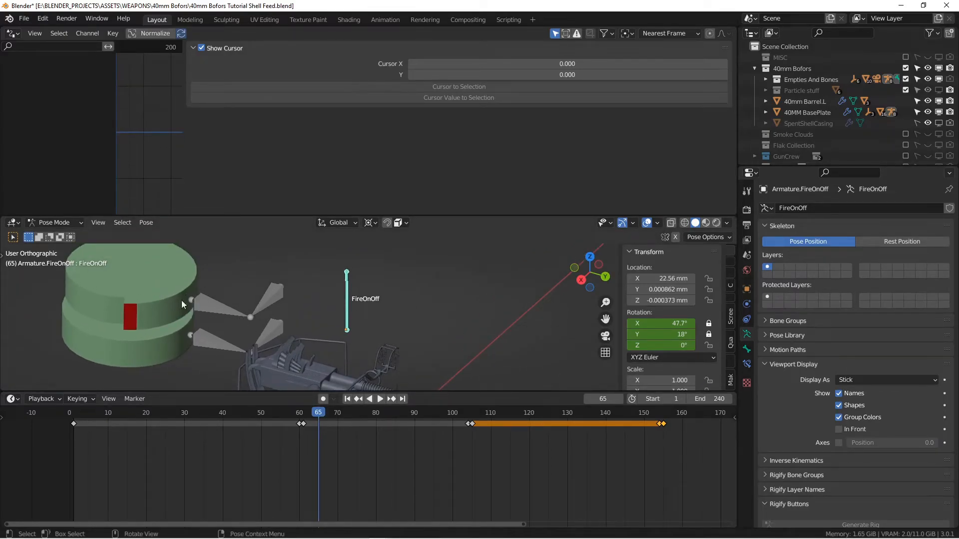
key("space")
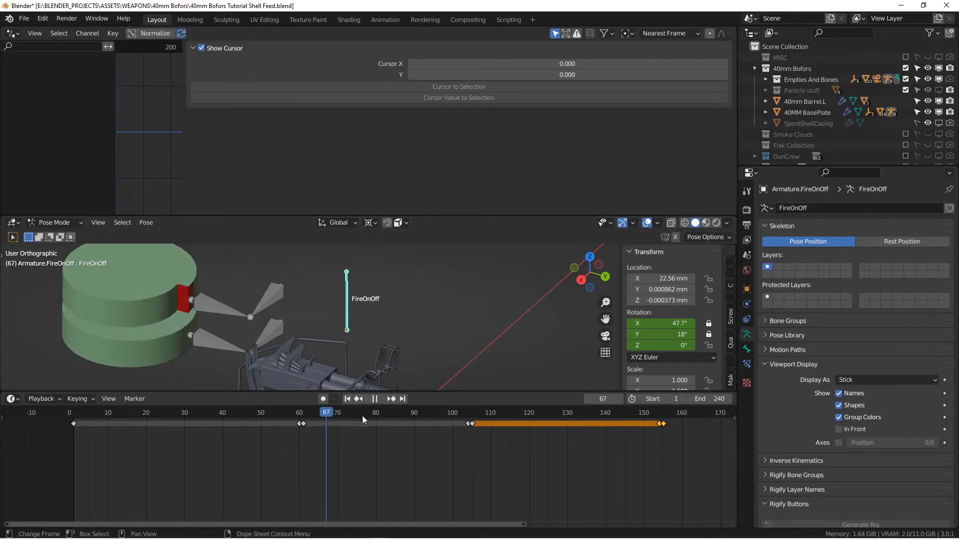
key("space")
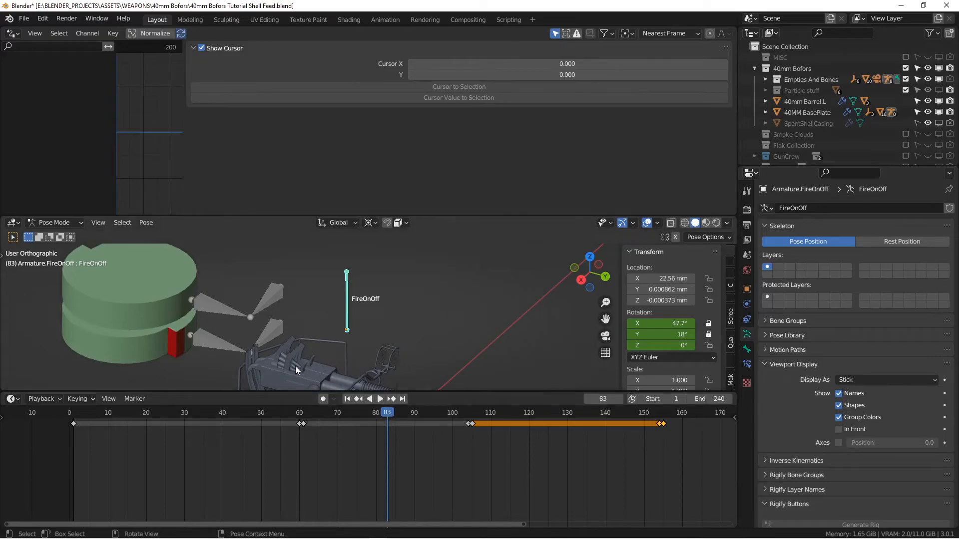
- Review the FireOnOff animation onward, stopping at frame 115 and again at frame 146
key("space")
left_click_drag(403, 412, 511, 420)
key("space")
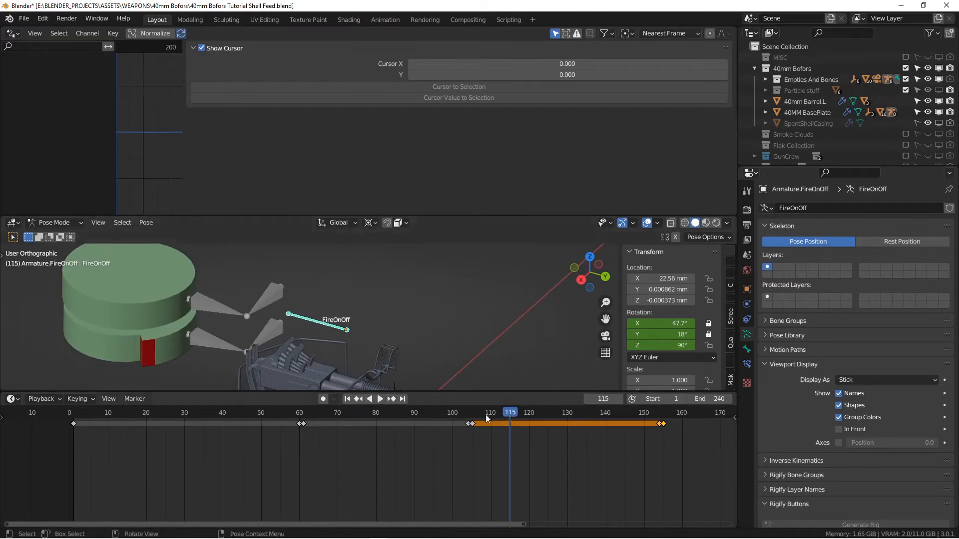
key("space")
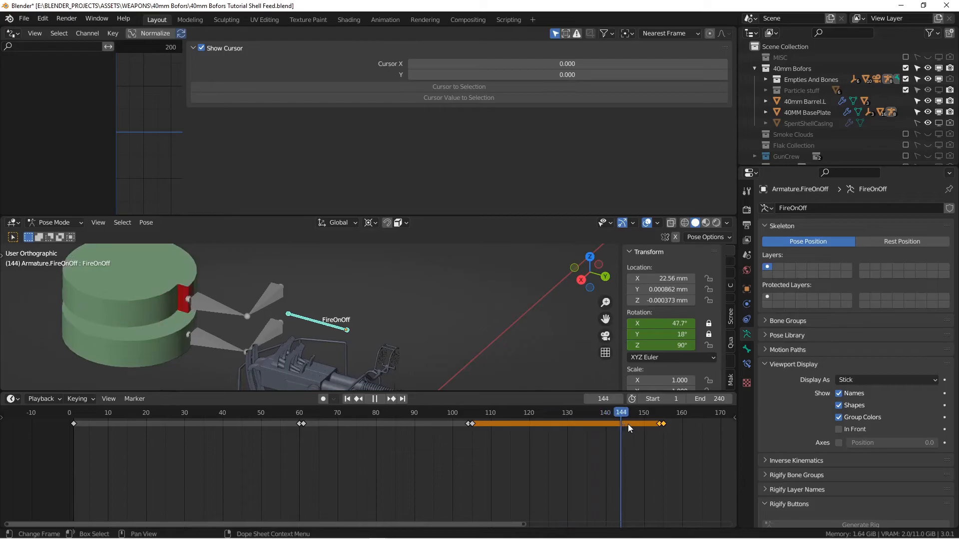
key("space")
- Enlarge the 3D viewport, switch back to Object Mode, and select the AmmoClip.L object on the gun
middle_click_drag(446, 322, 429, 310)
left_click_drag(478, 220, 450, 185)
middle_click_drag(394, 263, 370, 255)
left_click(64, 187)
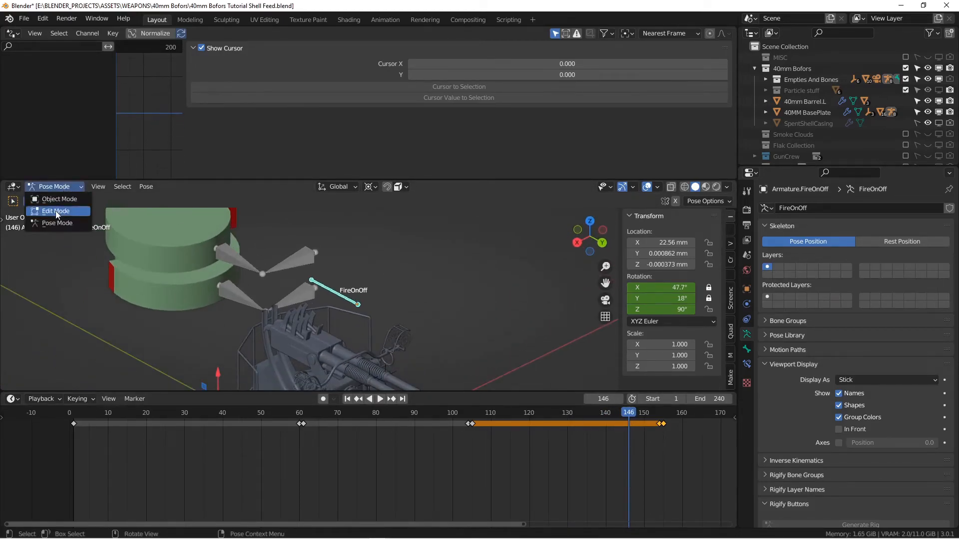
left_click(55, 198)
scroll(360, 330, "up", 5)
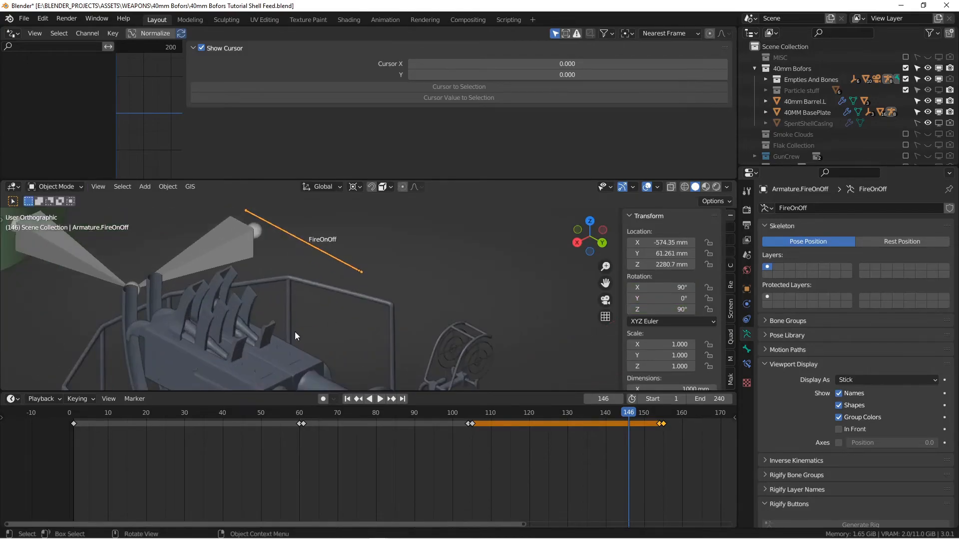
left_click(249, 329)
middle_click_drag(251, 329, 303, 296)
middle_click_drag(352, 321, 341, 277, "shift")
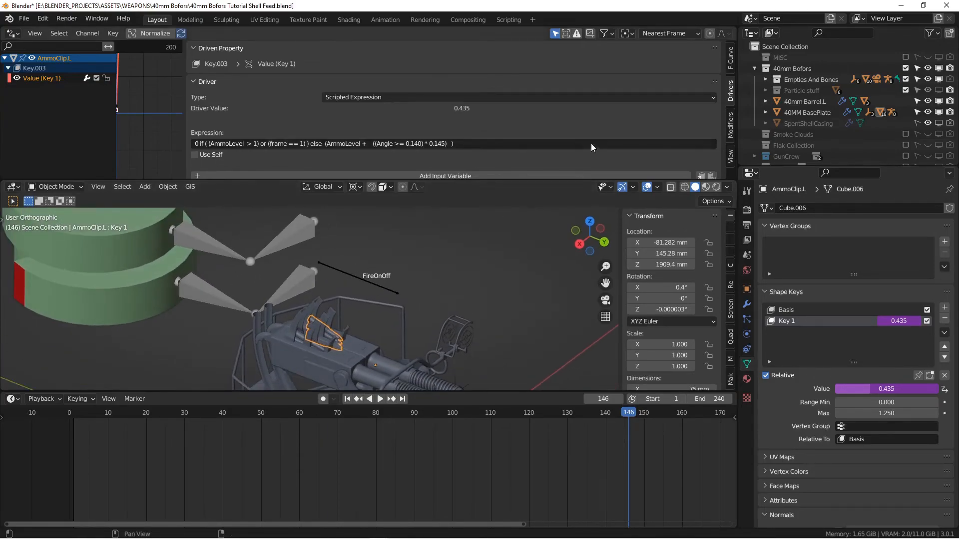
- Examine the AmmoClip.L driver's expression, AmmoLevel and Angle variables, and restore a large 3D viewport
left_click_drag(561, 180, 547, 285)
scroll(508, 254, "down", 4)
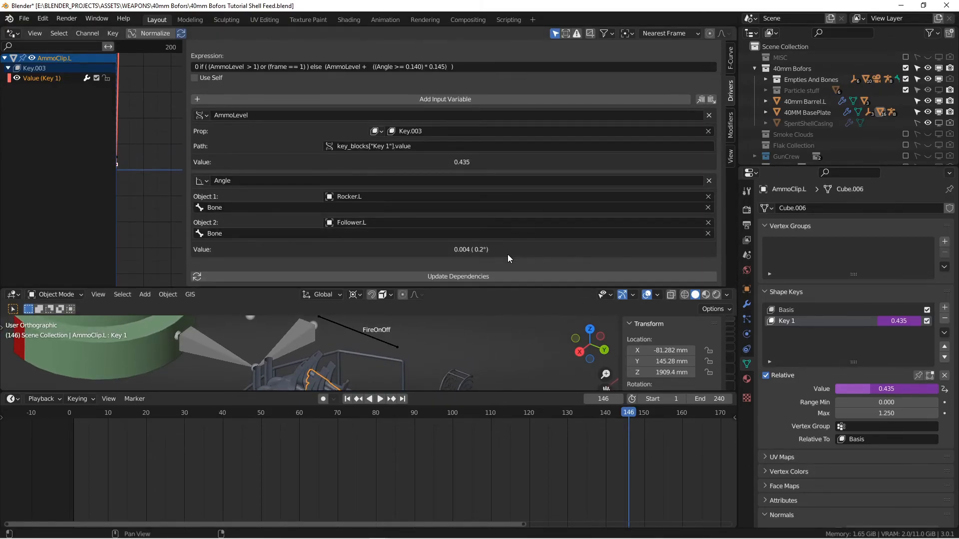
scroll(507, 254, "up", 3)
left_click_drag(508, 288, 500, 131)
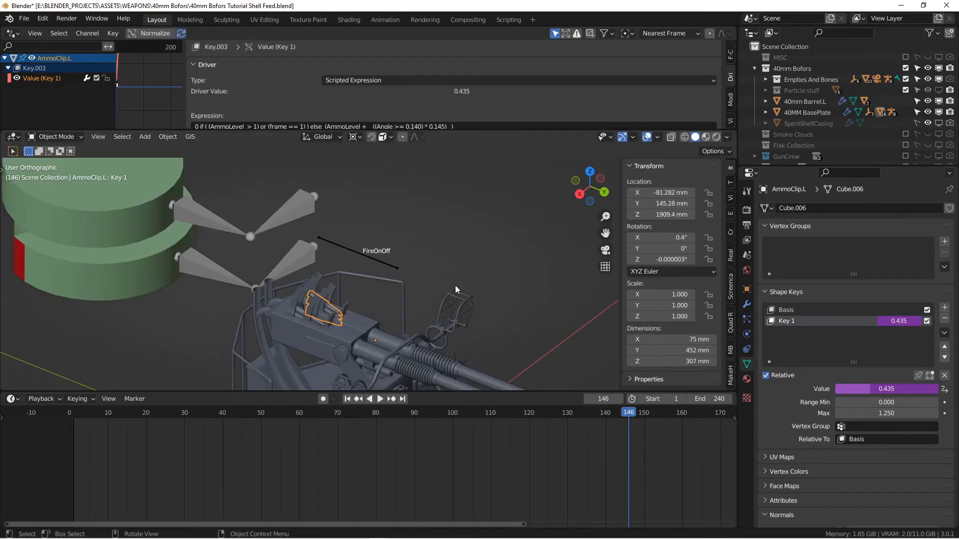